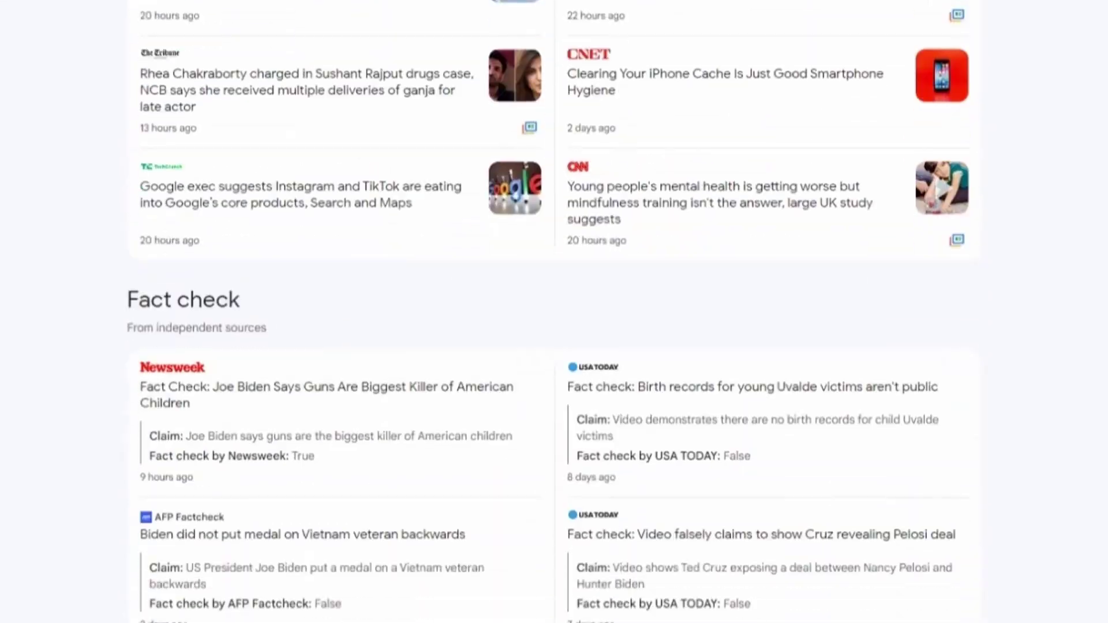
{"action": "scroll", "coordinate": [554, 312], "scroll_direction": "down", "scroll_amount": 5}
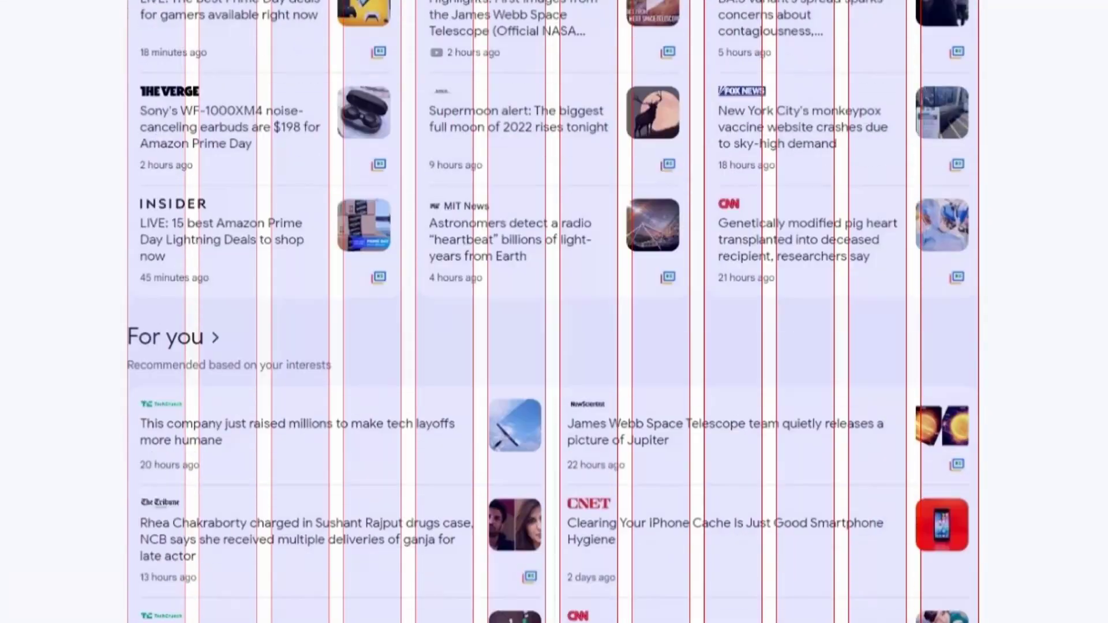
Scroll through the Google News page to review its column layout from Top stories to Fact check.
{"action": "scroll", "coordinate": [554, 312], "scroll_direction": "up", "scroll_amount": 20}
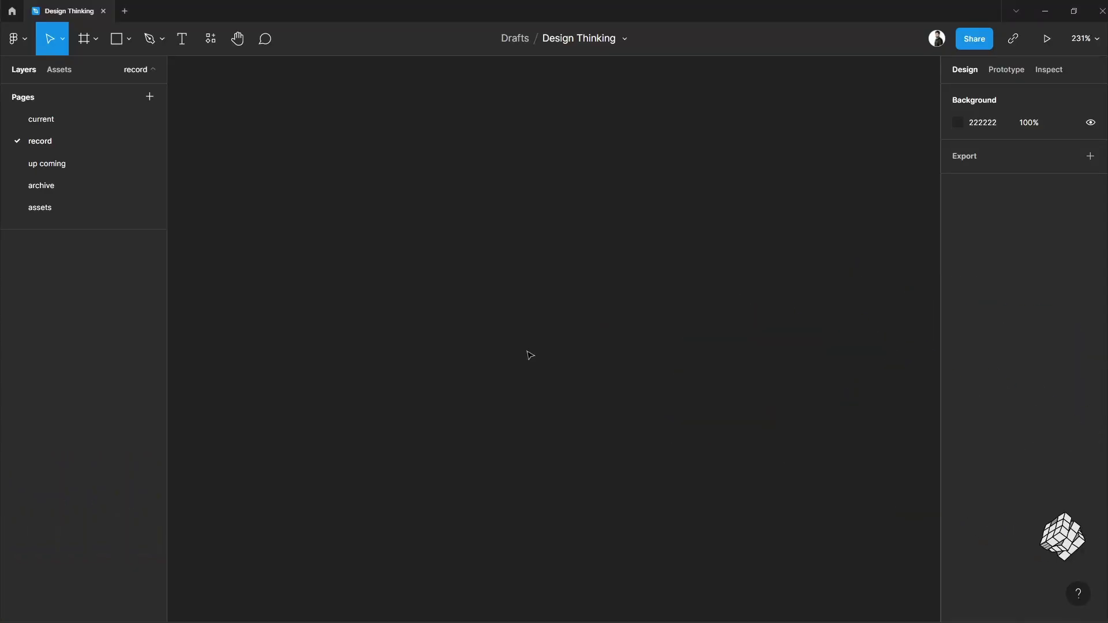
Create a 1440×1024 Desktop frame, Desktop - 1, from the Desktop frame presets.
{"action": "left_click", "coordinate": [103, 43]}
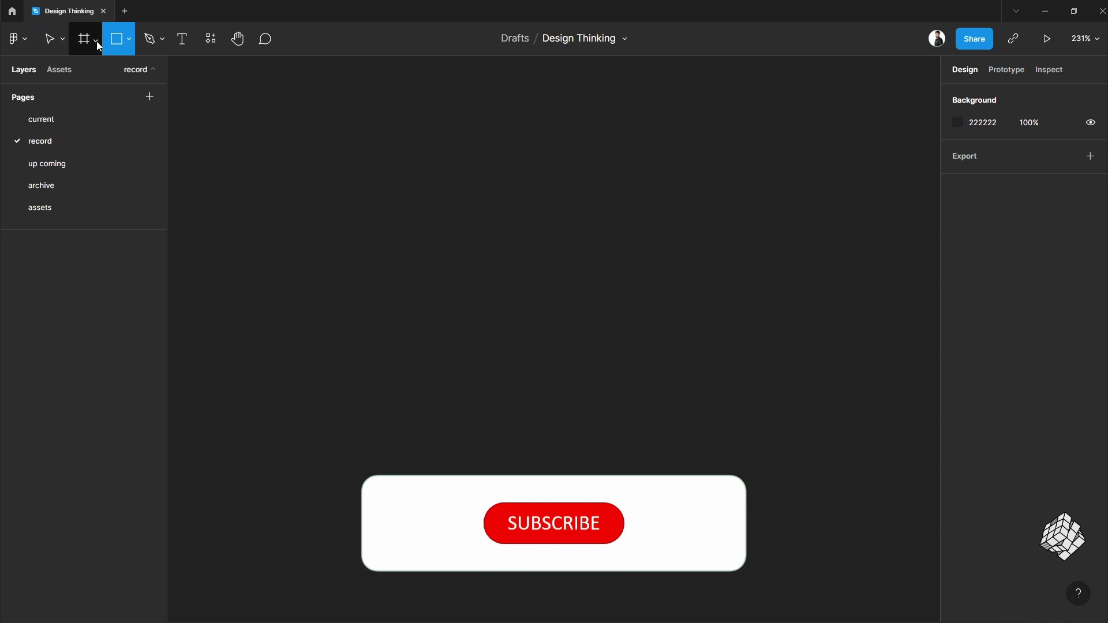
{"action": "left_click", "coordinate": [95, 40]}
{"action": "left_click", "coordinate": [95, 70]}
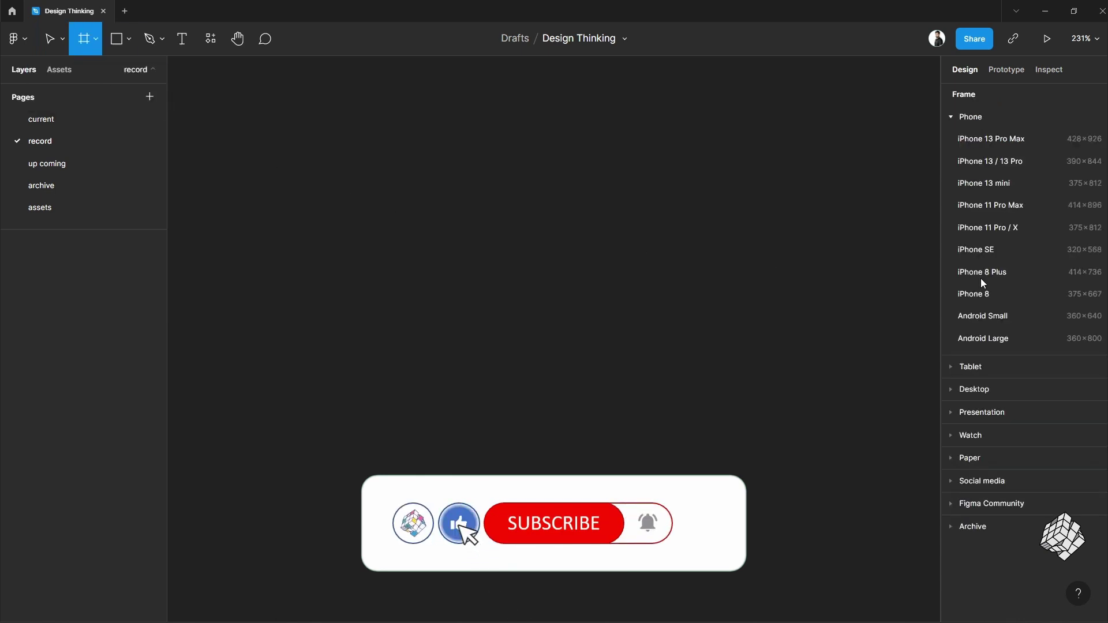
{"action": "left_click", "coordinate": [984, 118]}
{"action": "left_click", "coordinate": [981, 162]}
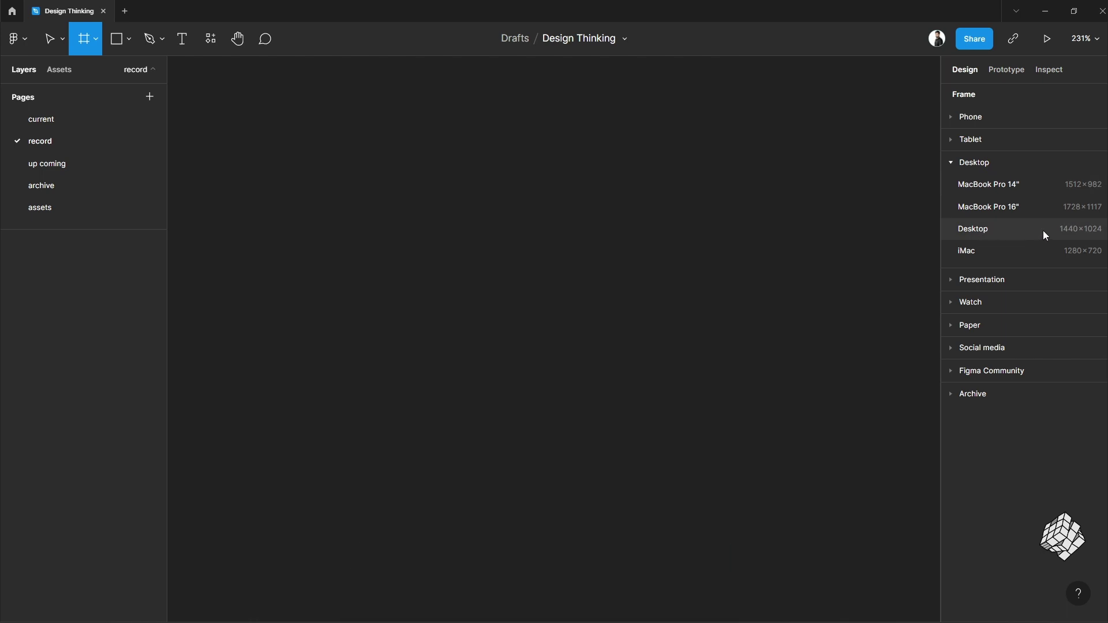
{"action": "left_click", "coordinate": [1010, 232]}
{"action": "key", "text": "ctrl+minus"}
{"action": "left_click", "coordinate": [813, 280]}
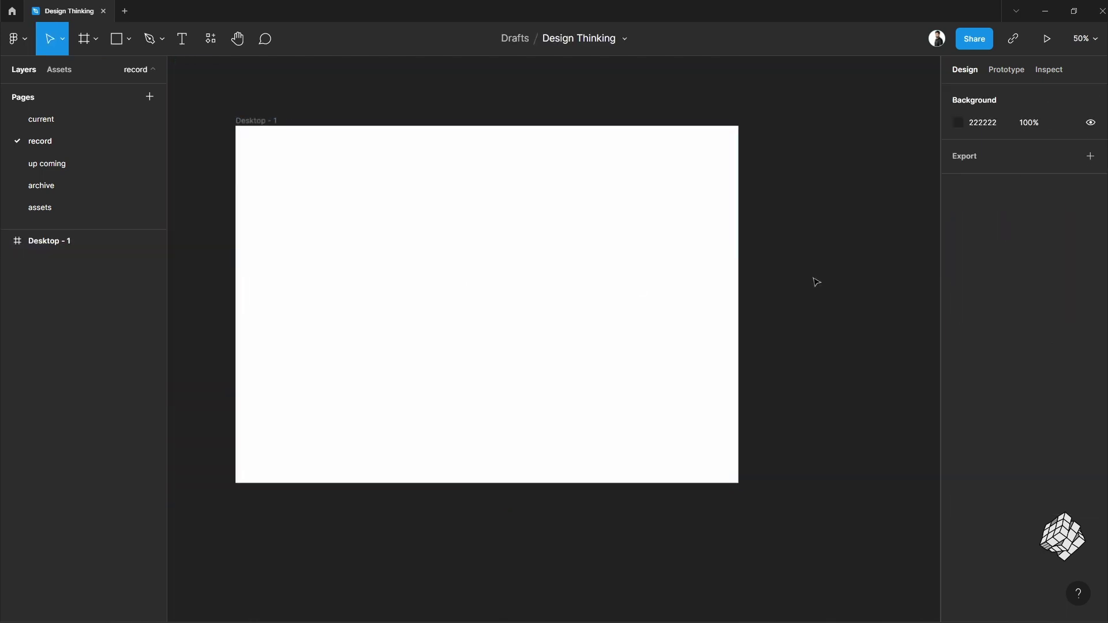
{"action": "left_click", "coordinate": [270, 123]}
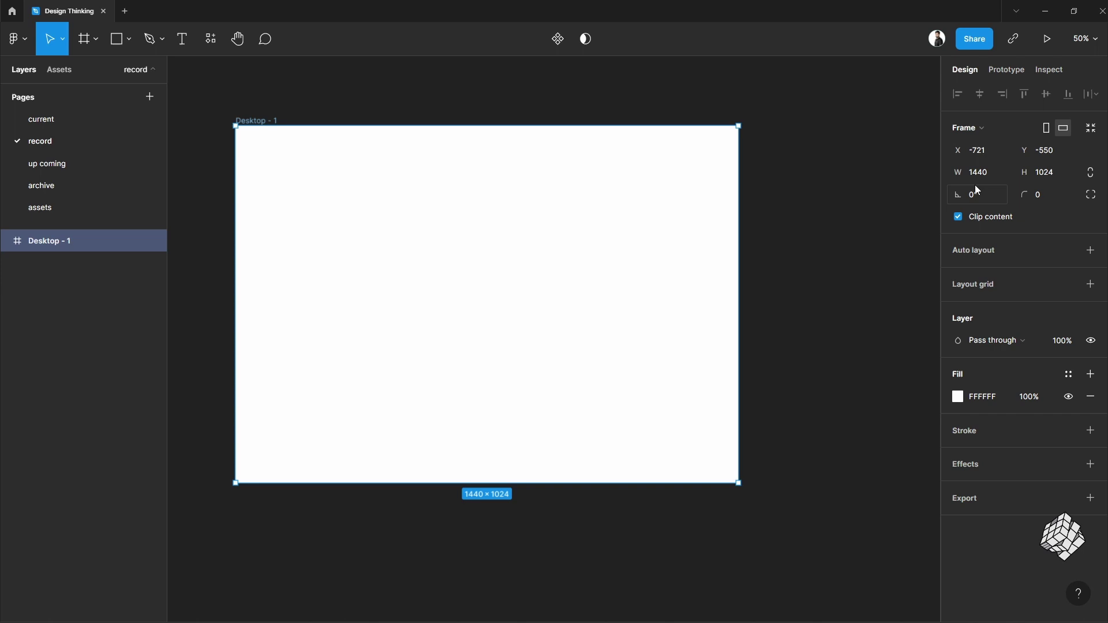
{"action": "left_click", "coordinate": [987, 176]}
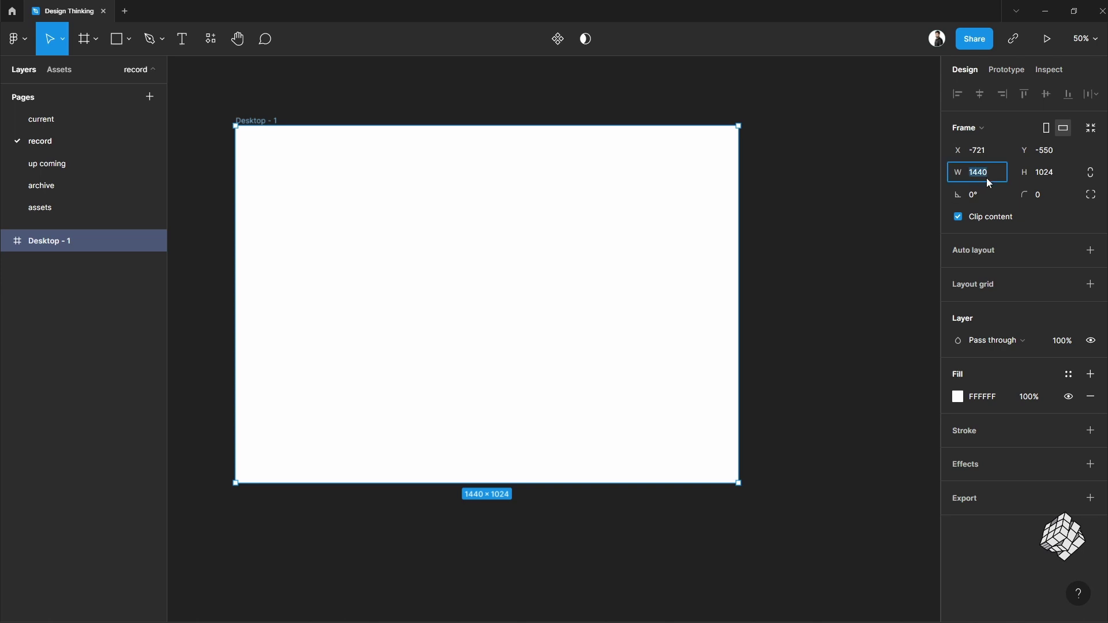
{"action": "left_click", "coordinate": [915, 239]}
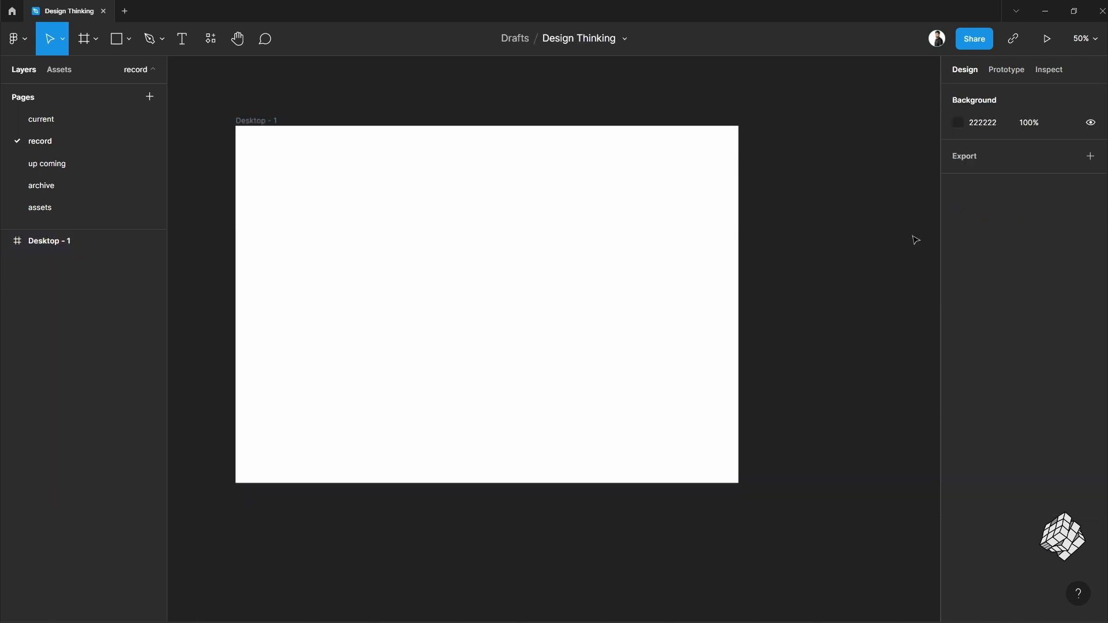
Add a Columns layout grid with 12 columns to Desktop - 1.
{"action": "left_click", "coordinate": [720, 194]}
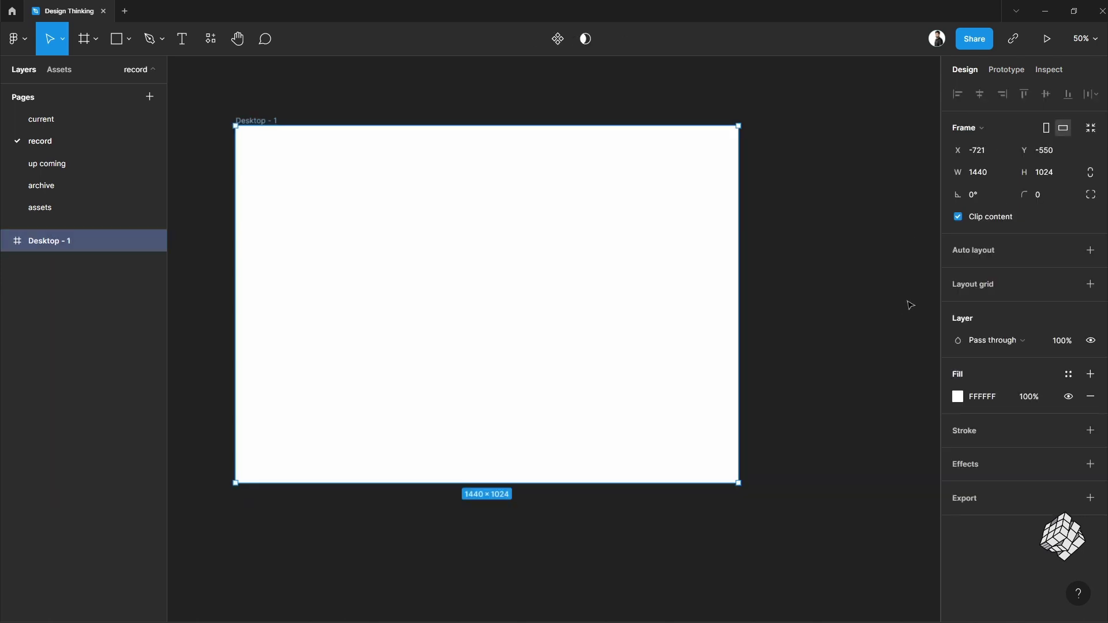
{"action": "left_click", "coordinate": [983, 289]}
{"action": "left_click", "coordinate": [958, 309]}
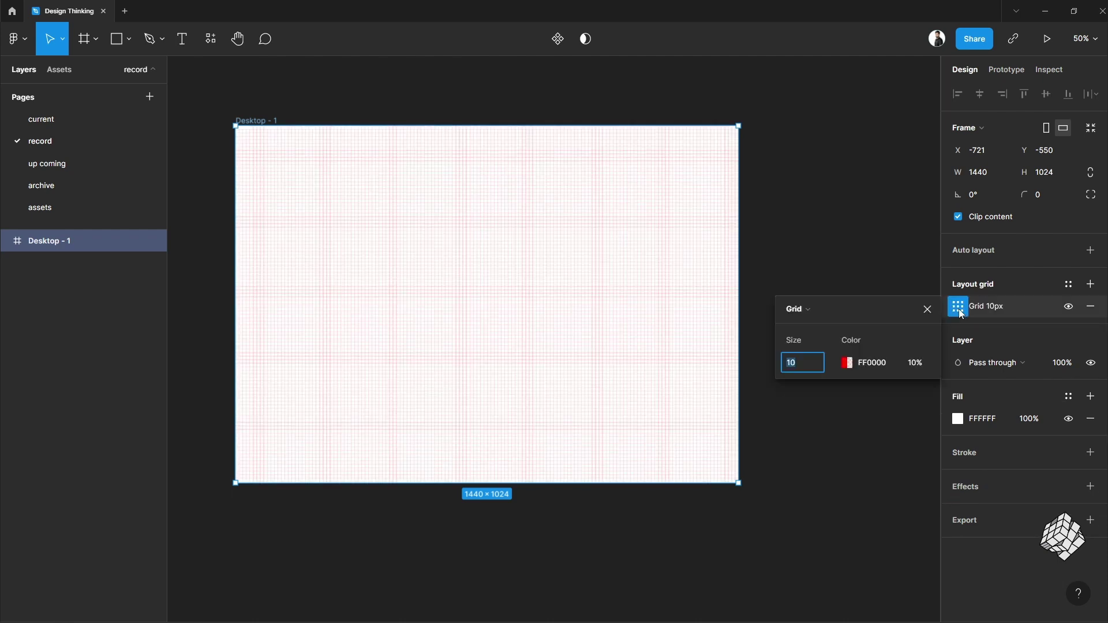
{"action": "left_click", "coordinate": [811, 306]}
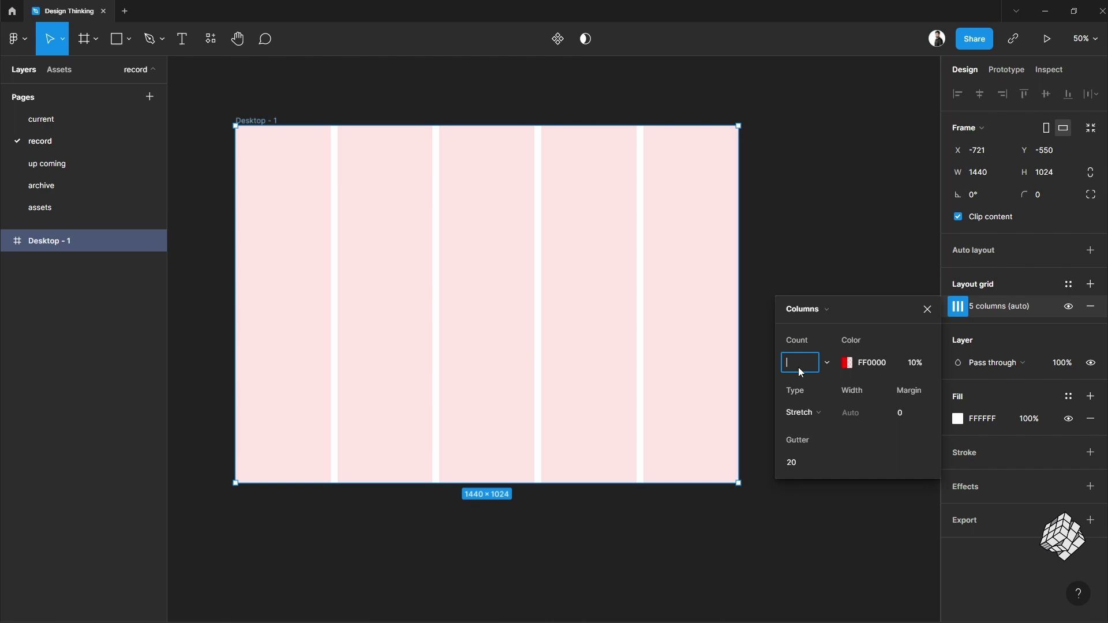
{"action": "key", "text": "Return"}
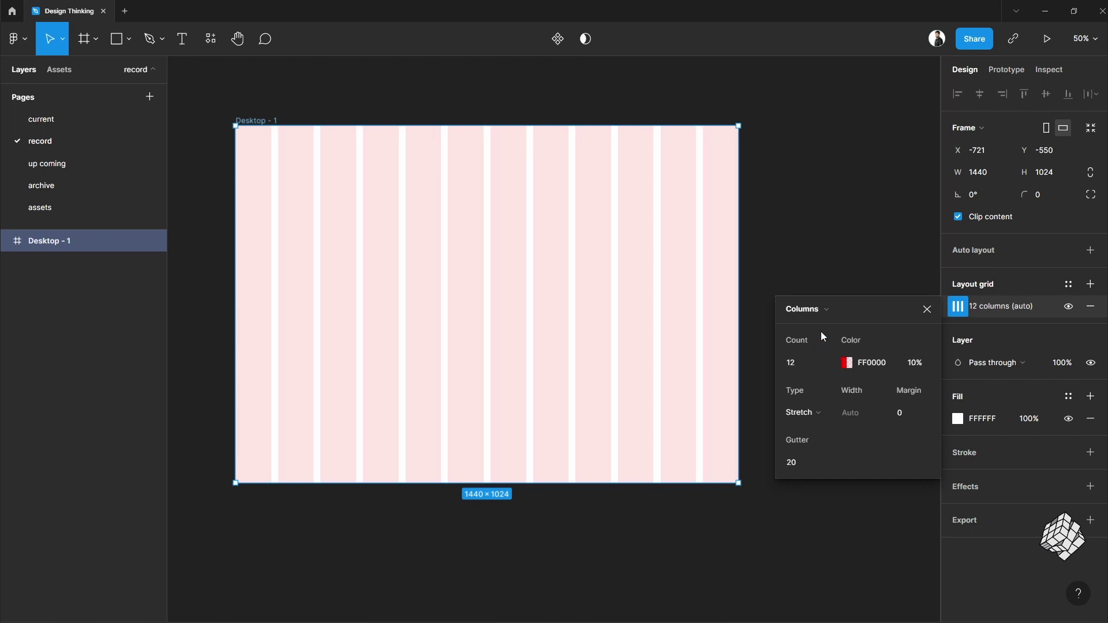
Keep the Desktop grid stretched and set its gutter to 24 and margin to 120.
{"action": "left_click", "coordinate": [826, 415]}
{"action": "left_click", "coordinate": [826, 415]}
{"action": "type", "text": "24"}
{"action": "key", "text": "Return"}
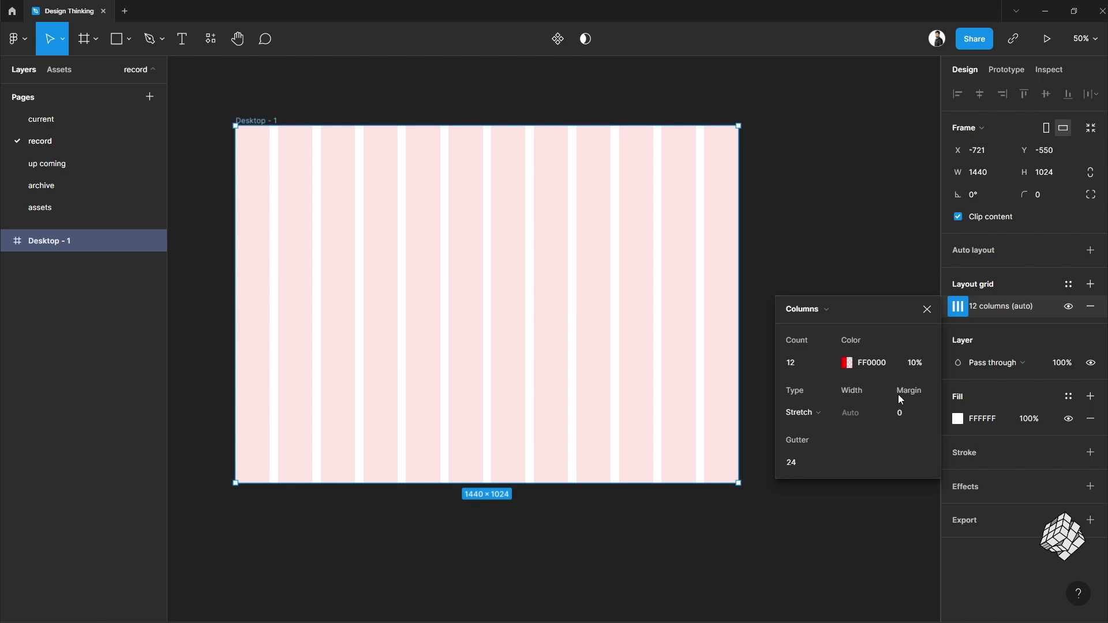
{"action": "left_click", "coordinate": [928, 413]}
{"action": "type", "text": "24"}
{"action": "key", "text": "Return"}
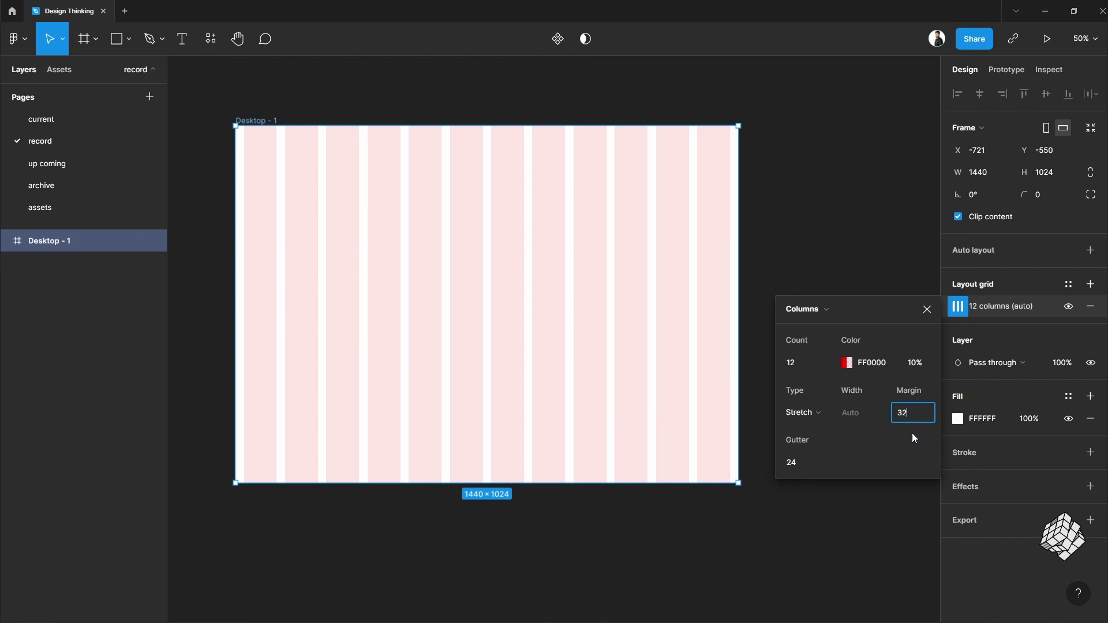
{"action": "key", "text": "Return"}
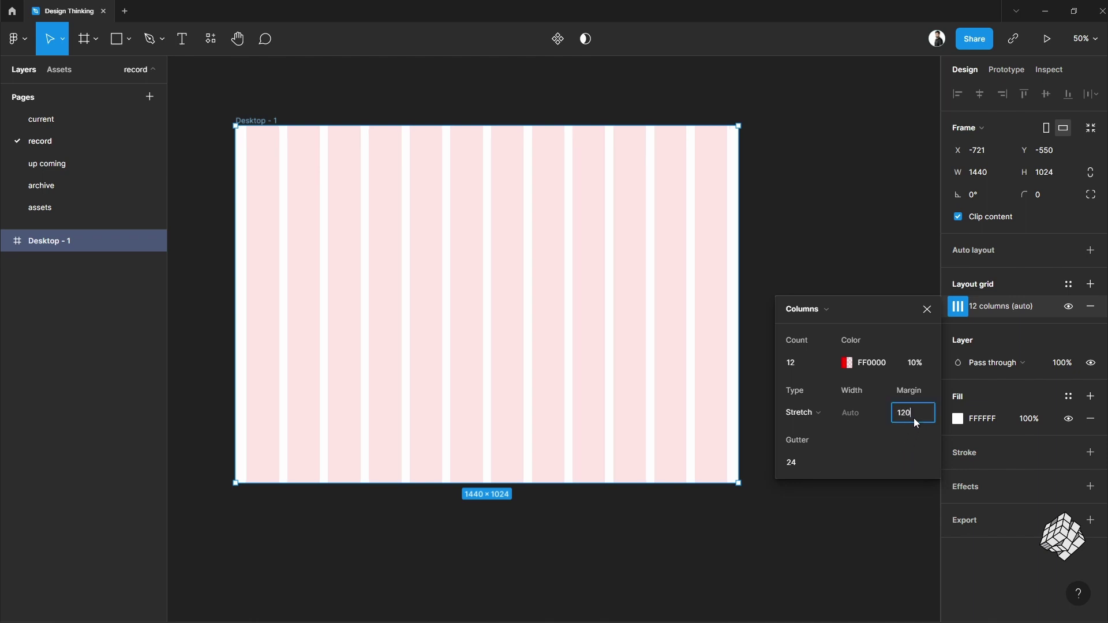
{"action": "key", "text": "Return"}
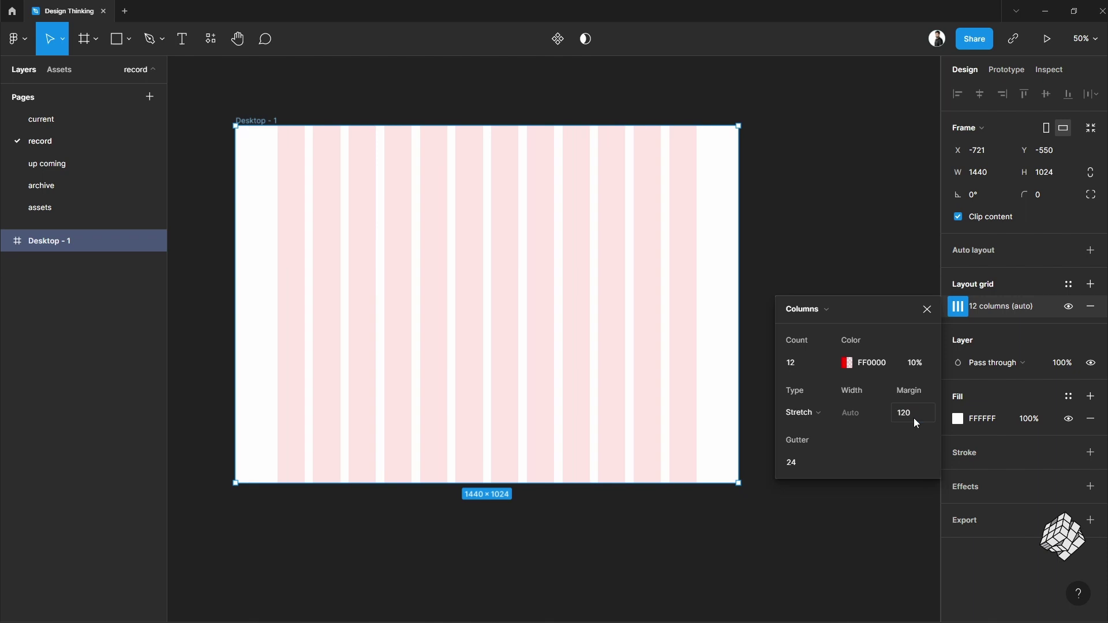
{"action": "key", "text": "Escape"}
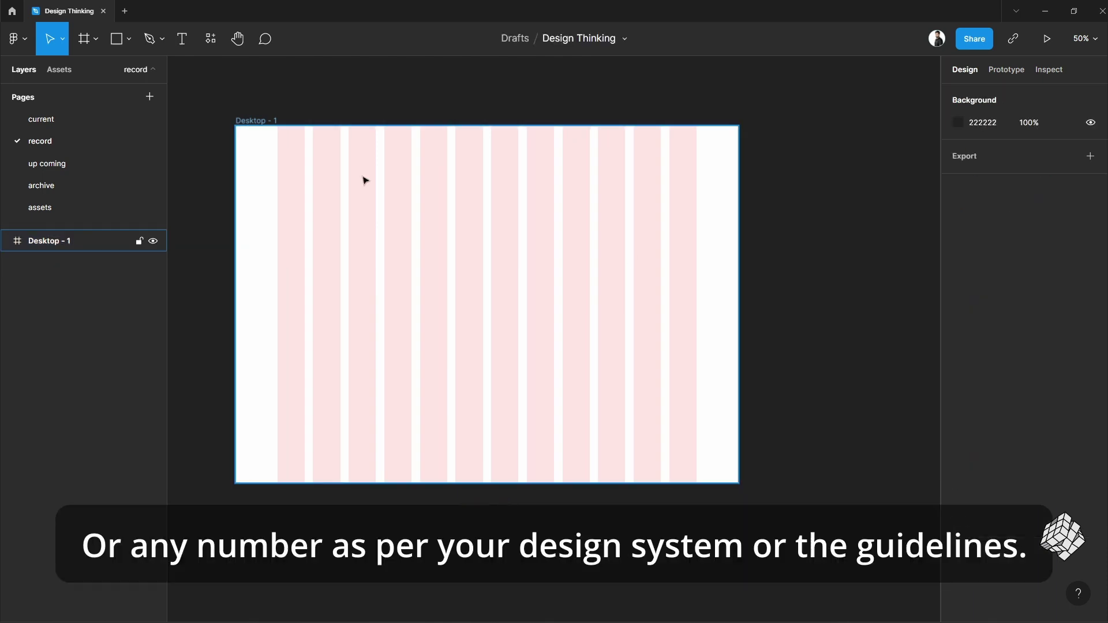
Draw a test rectangle across the grid's content width and bring up the Tablet presets.
{"action": "scroll", "coordinate": [364, 179], "scroll_direction": "up", "scroll_amount": 3}
{"action": "key", "text": "r"}
{"action": "left_click_drag", "start_coordinate": [241, 198], "coordinate": [866, 275]}
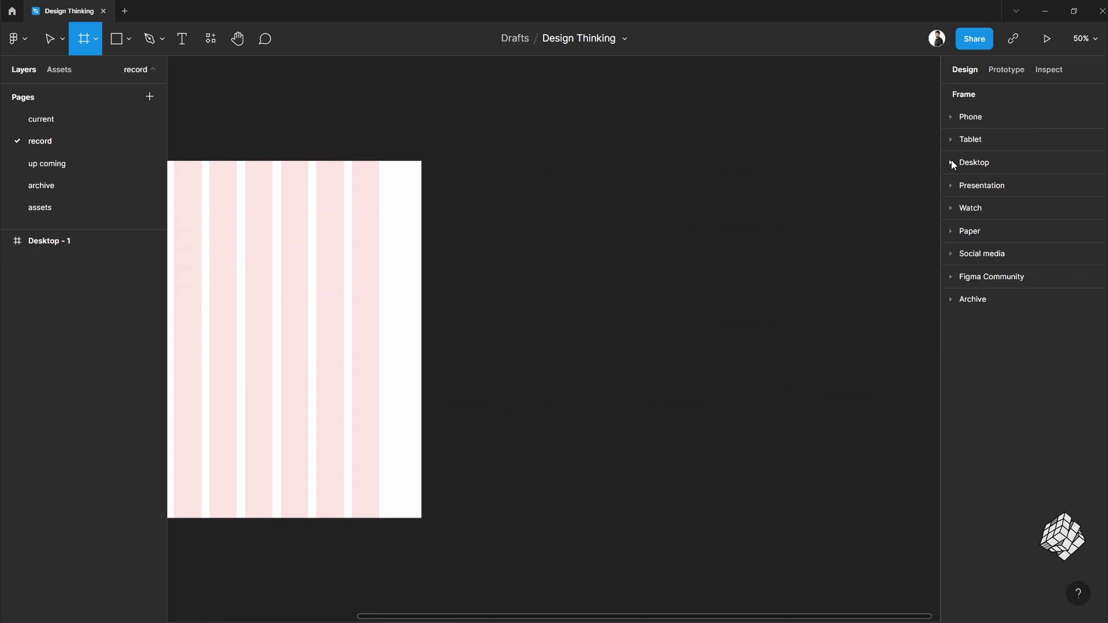
{"action": "left_click", "coordinate": [950, 140]}
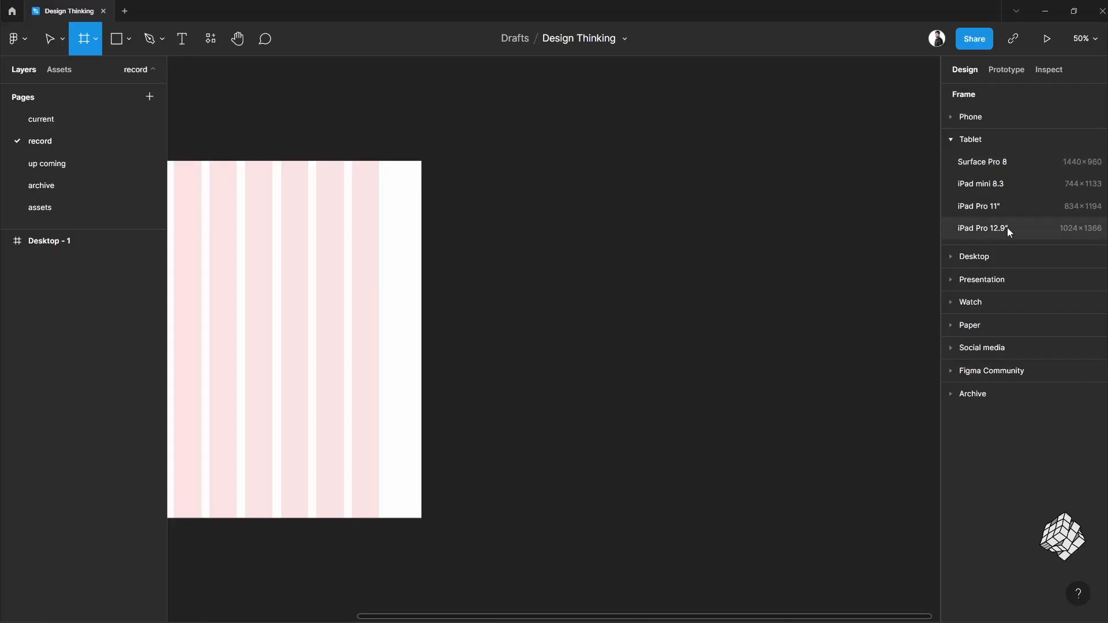
Add an iPad Pro 12.9" frame and move it right of the Desktop frame.
{"action": "left_click", "coordinate": [1050, 227]}
{"action": "scroll", "coordinate": [579, 159], "scroll_direction": "right", "scroll_amount": 3}
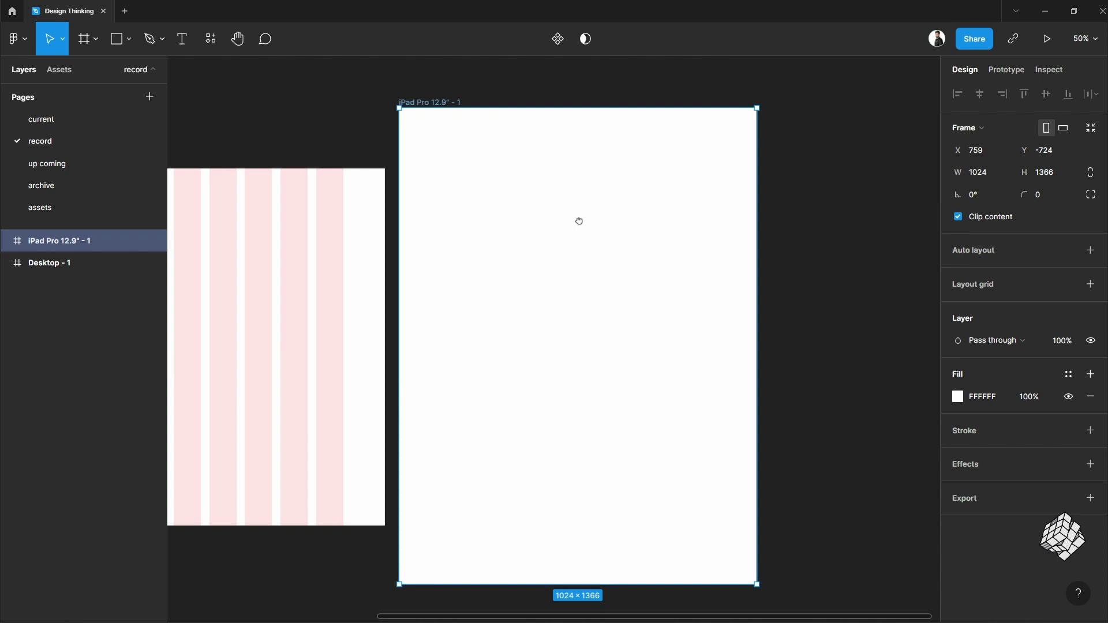
{"action": "left_click_drag", "start_coordinate": [350, 127], "coordinate": [479, 189]}
{"action": "scroll", "coordinate": [777, 180], "scroll_direction": "down", "scroll_amount": 2}
{"action": "scroll", "coordinate": [776, 180], "scroll_direction": "right", "scroll_amount": 2}
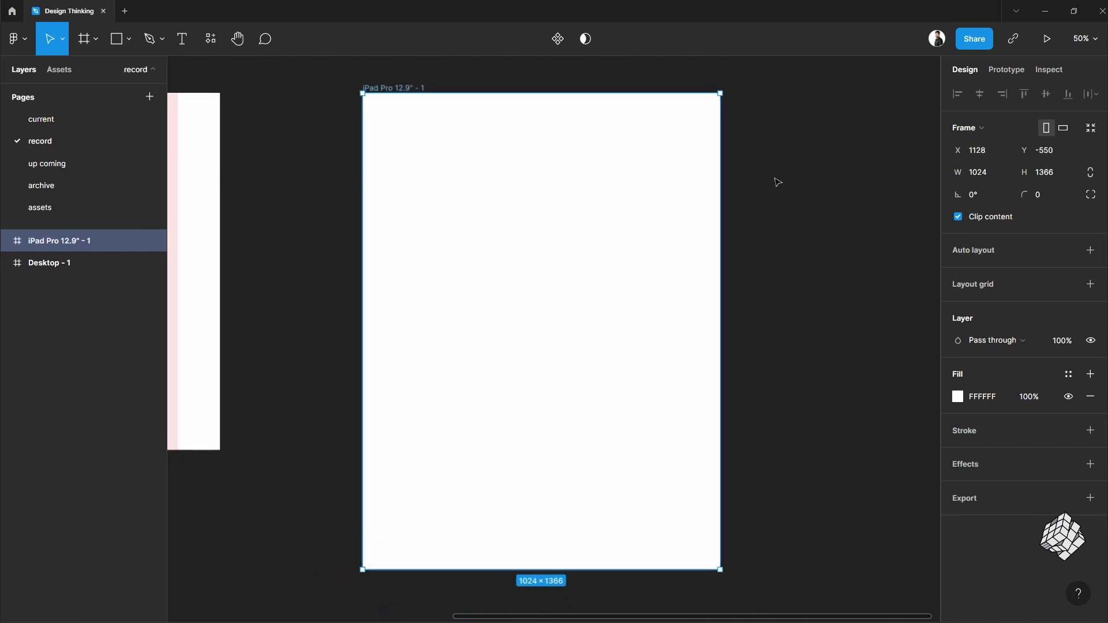
Give the iPad frame a 12-column grid with margin 32 and gutter 24.
{"action": "left_click", "coordinate": [965, 286]}
{"action": "left_click", "coordinate": [961, 305]}
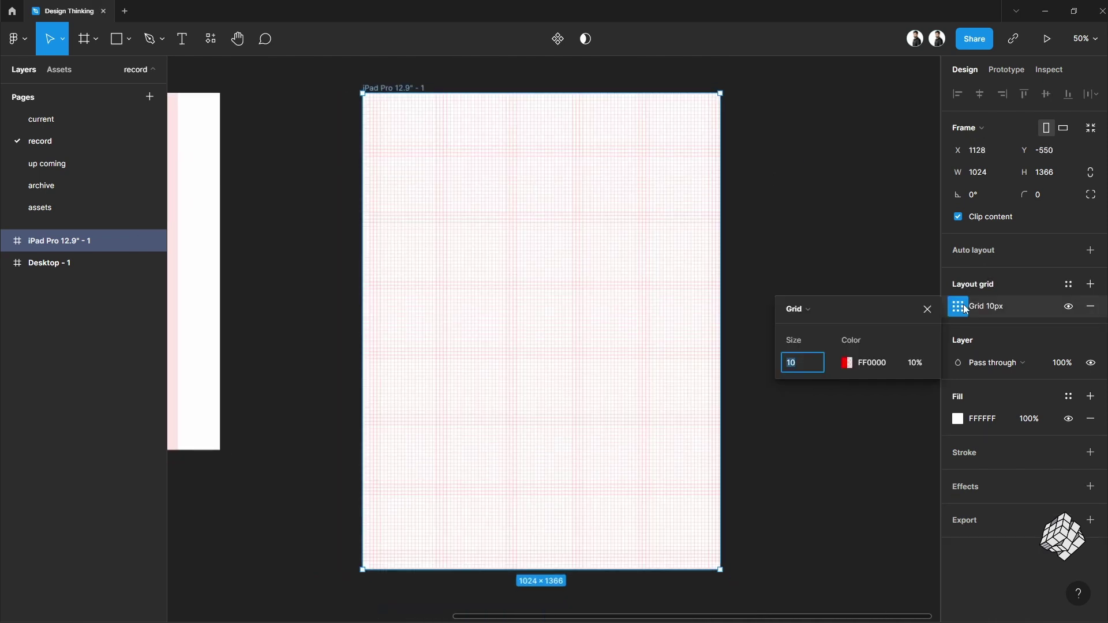
{"action": "left_click", "coordinate": [819, 318]}
{"action": "left_click", "coordinate": [822, 325]}
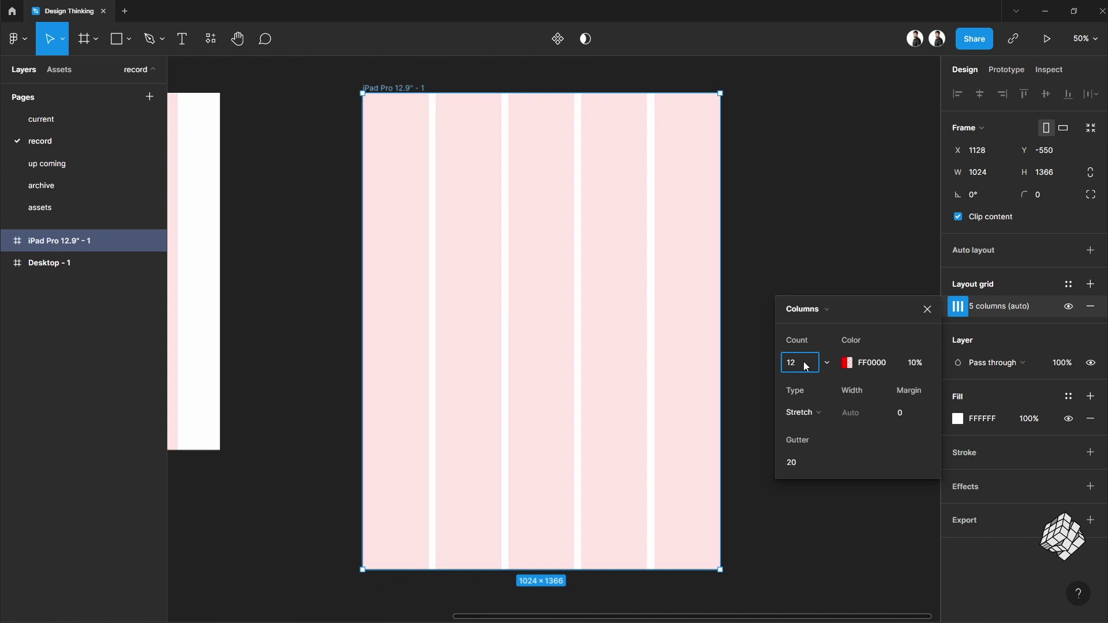
{"action": "left_click", "coordinate": [903, 416]}
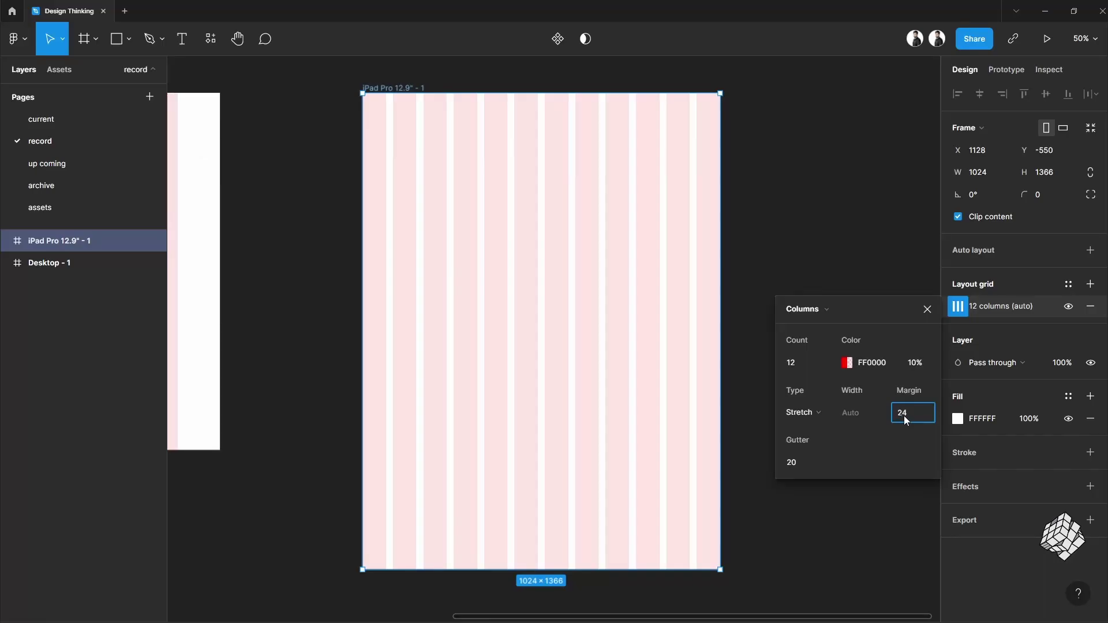
{"action": "left_click", "coordinate": [798, 462]}
{"action": "type", "text": "1"}
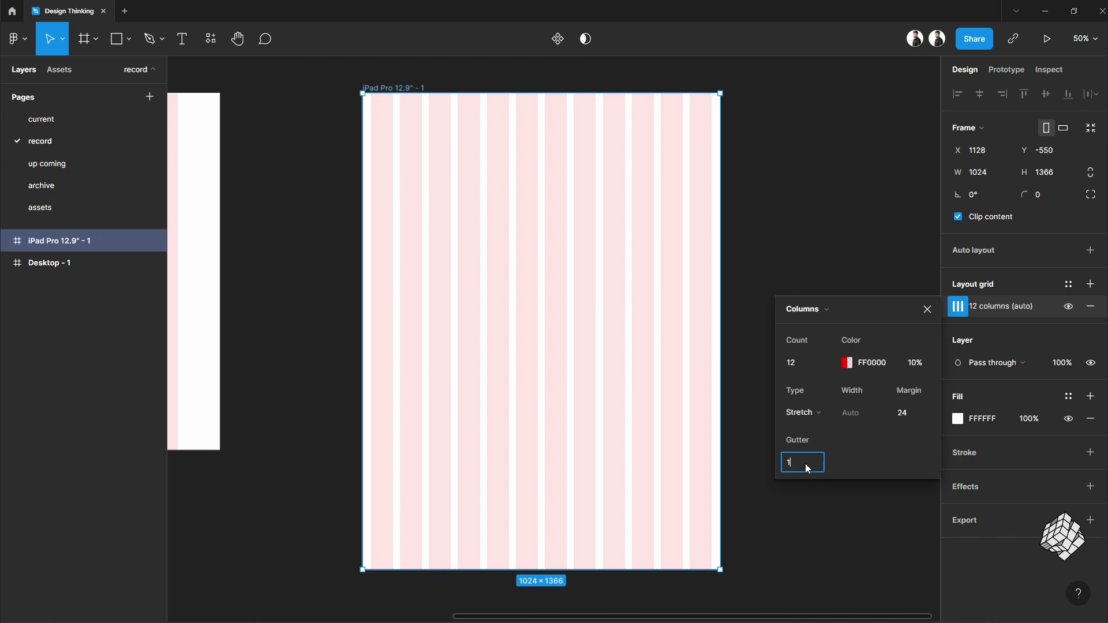
{"action": "type", "text": "6"}
{"action": "key", "text": "Return"}
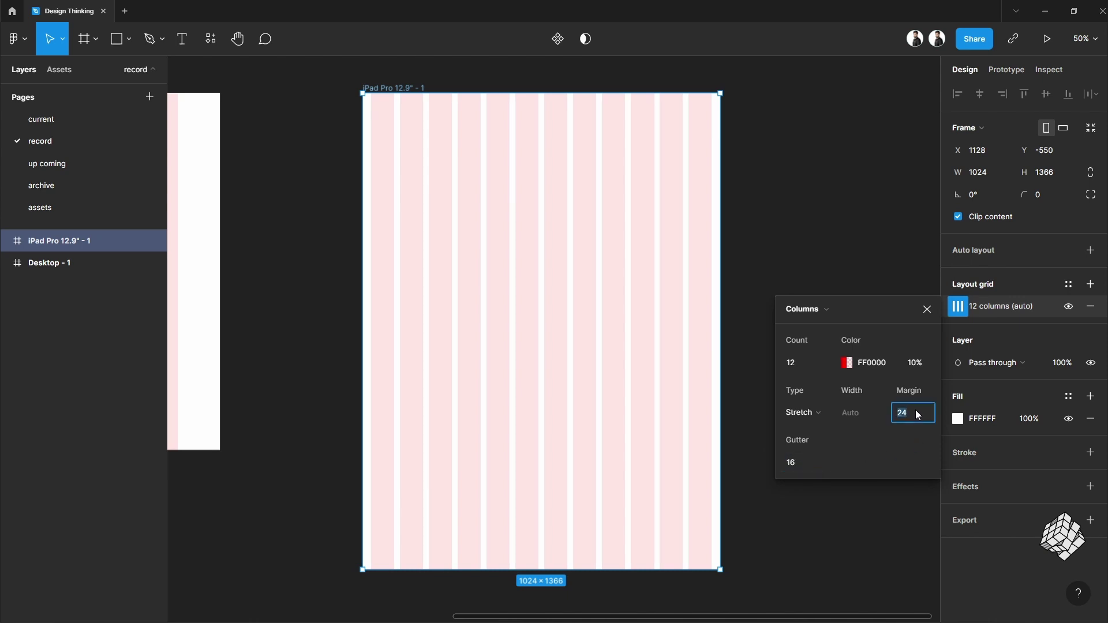
{"action": "left_click", "coordinate": [806, 464]}
{"action": "type", "text": "24"}
{"action": "key", "text": "Return"}
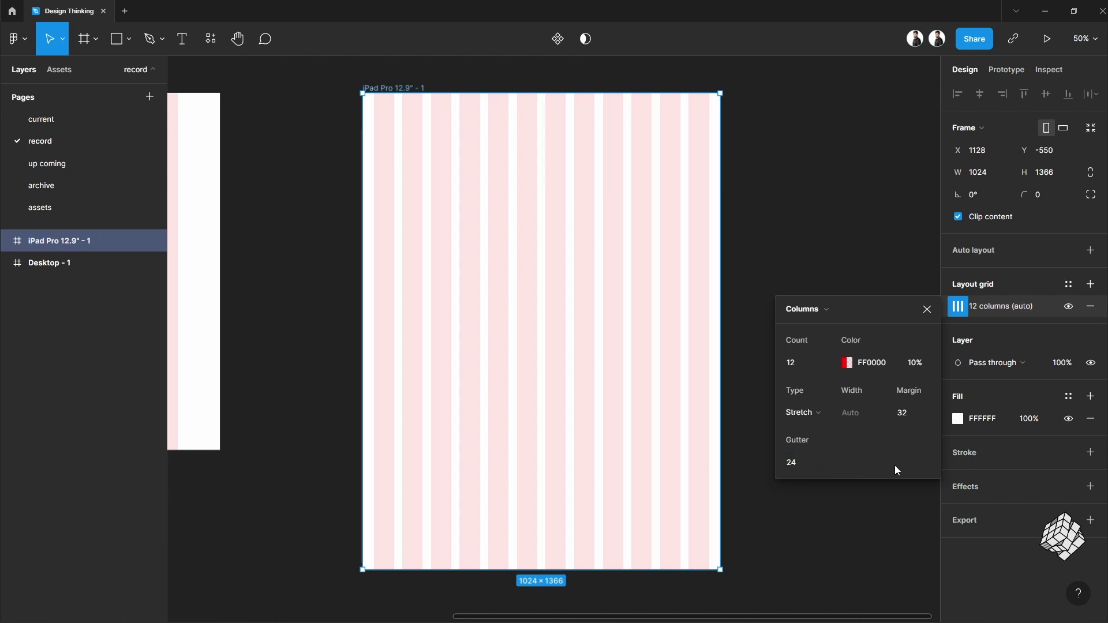
{"action": "scroll", "coordinate": [490, 292], "scroll_direction": "right", "scroll_amount": 5}
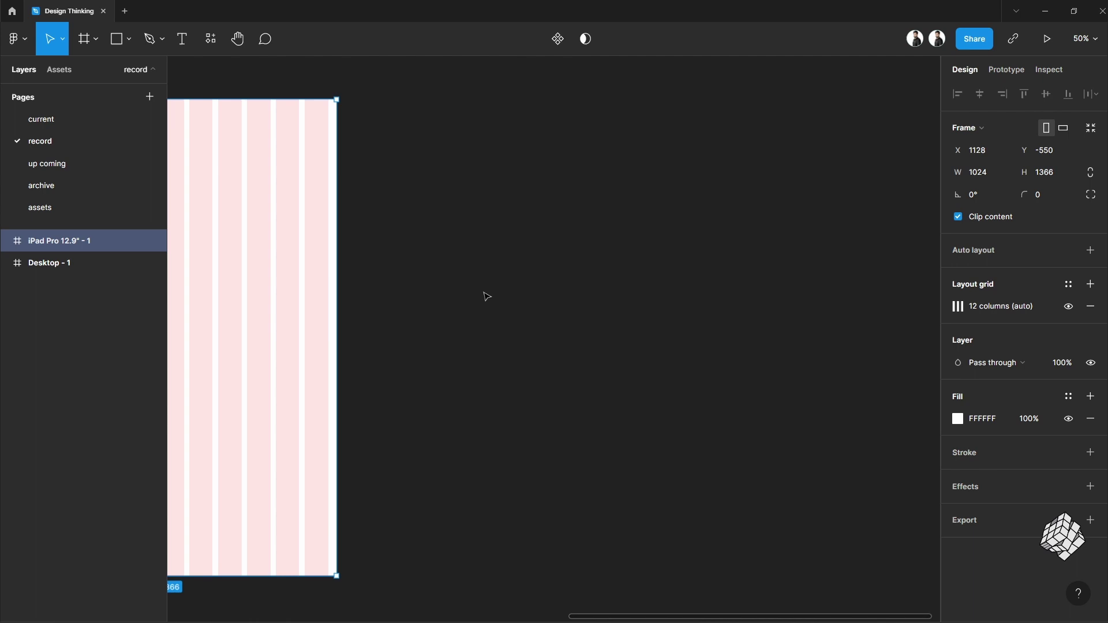
Add an iPhone 13 Pro Max frame with its top aligned to the iPad frame.
{"action": "key", "text": "f"}
{"action": "left_click", "coordinate": [953, 138]}
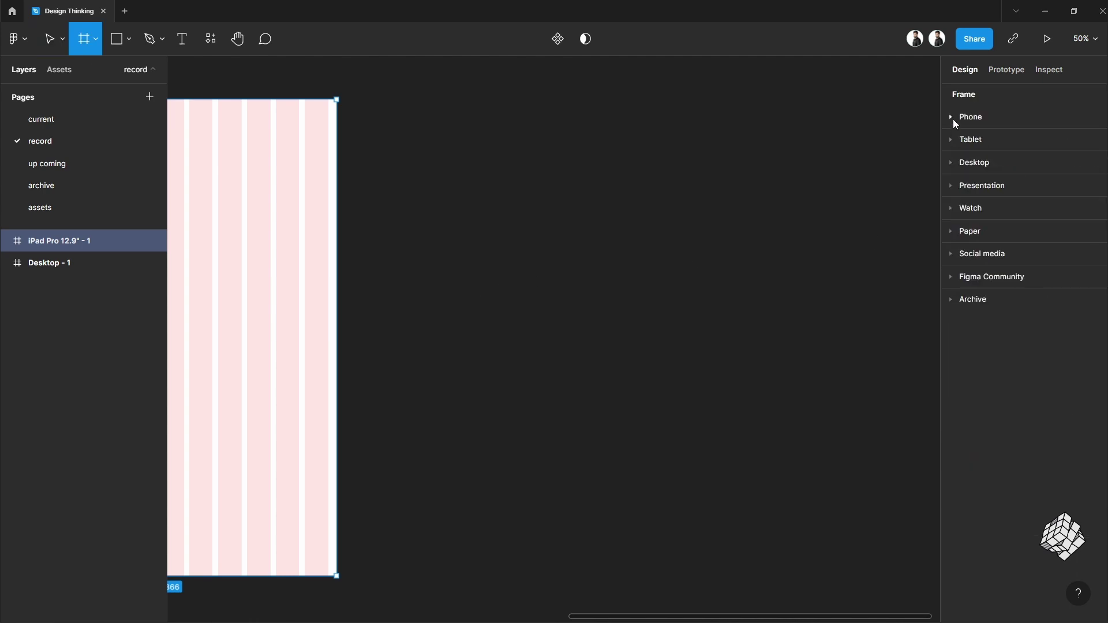
{"action": "left_click", "coordinate": [954, 119]}
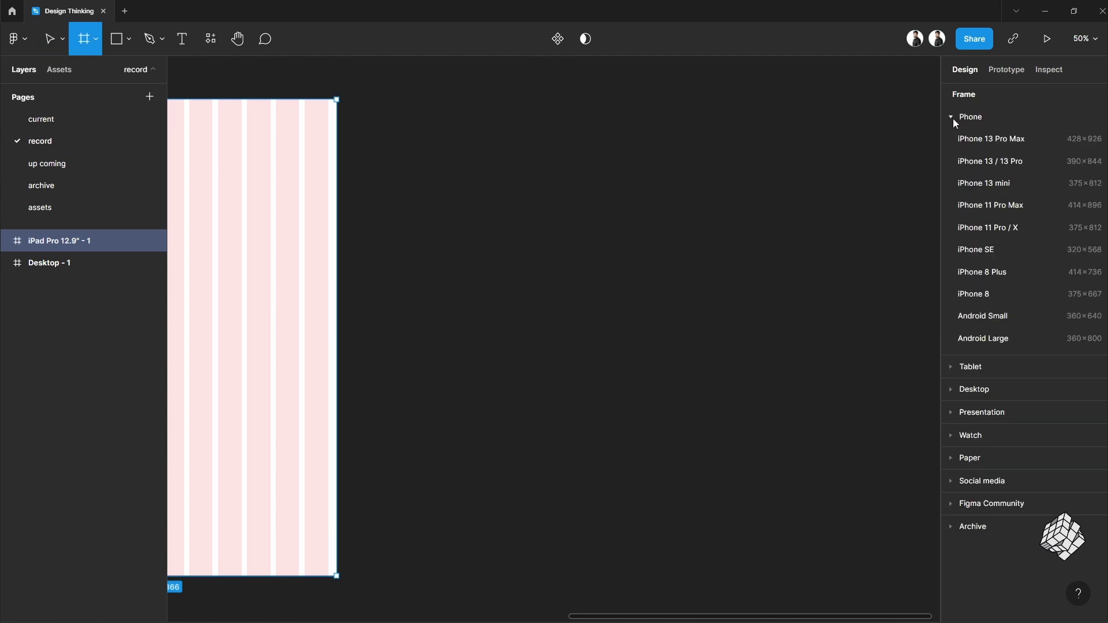
{"action": "left_click", "coordinate": [1033, 138]}
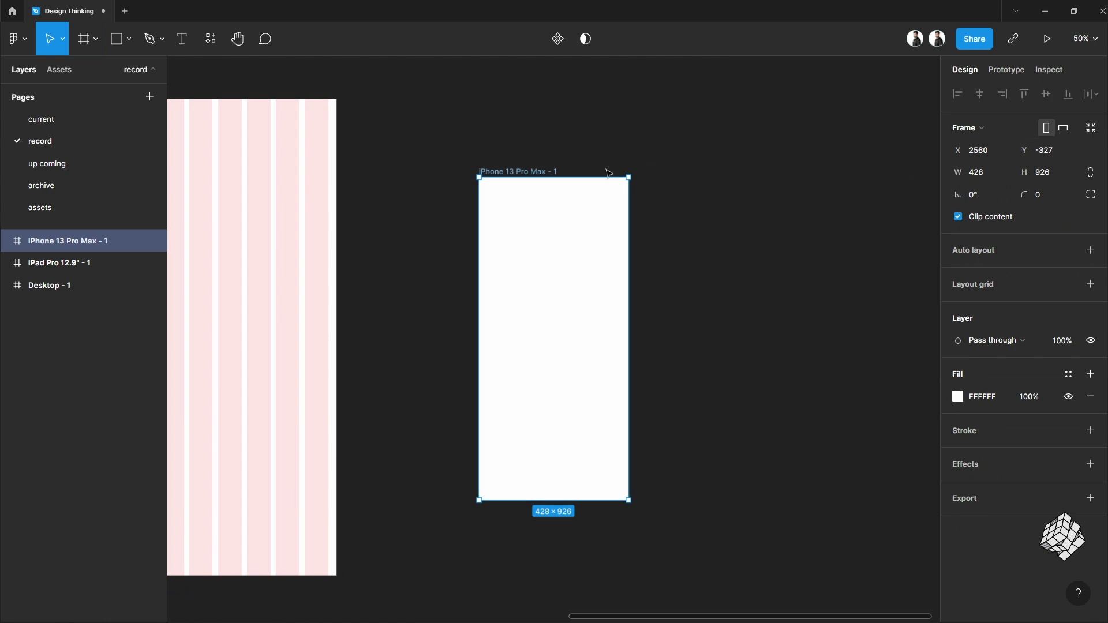
{"action": "left_click_drag", "start_coordinate": [526, 176], "coordinate": [526, 92]}
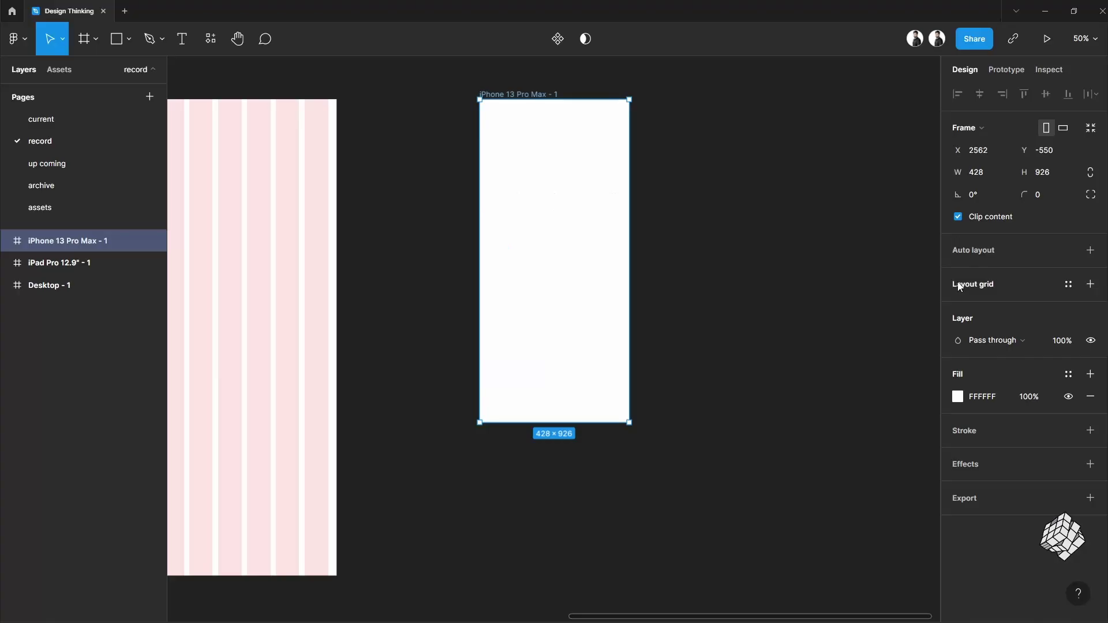
Give the iPhone frame a 4-column grid with margin 8 and gutter 16.
{"action": "left_click", "coordinate": [1090, 284]}
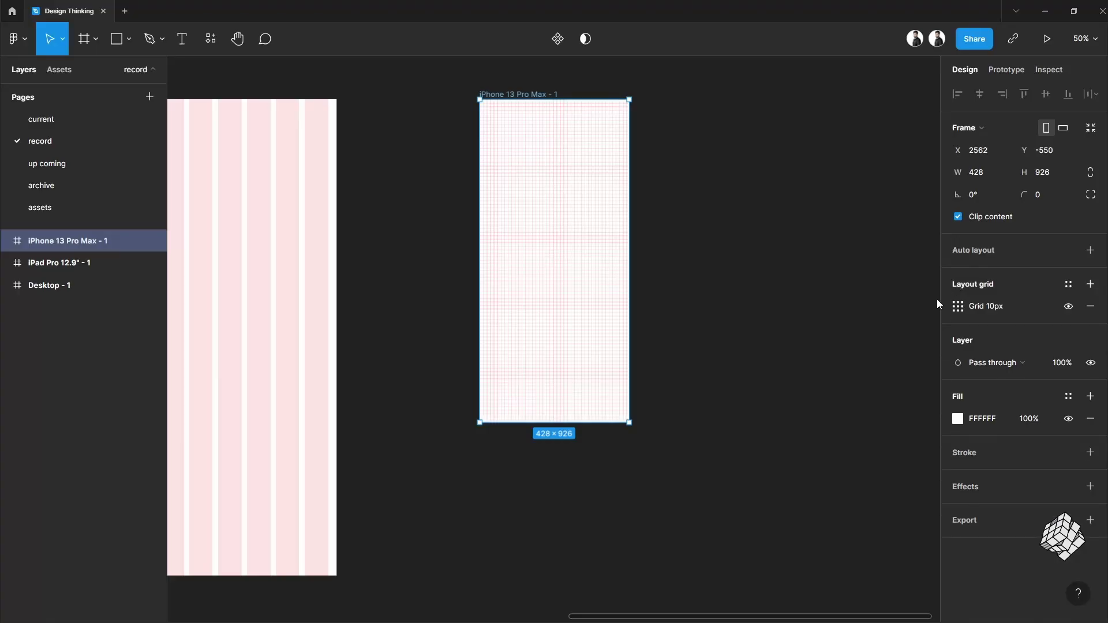
{"action": "left_click", "coordinate": [959, 306]}
{"action": "left_click", "coordinate": [828, 313]}
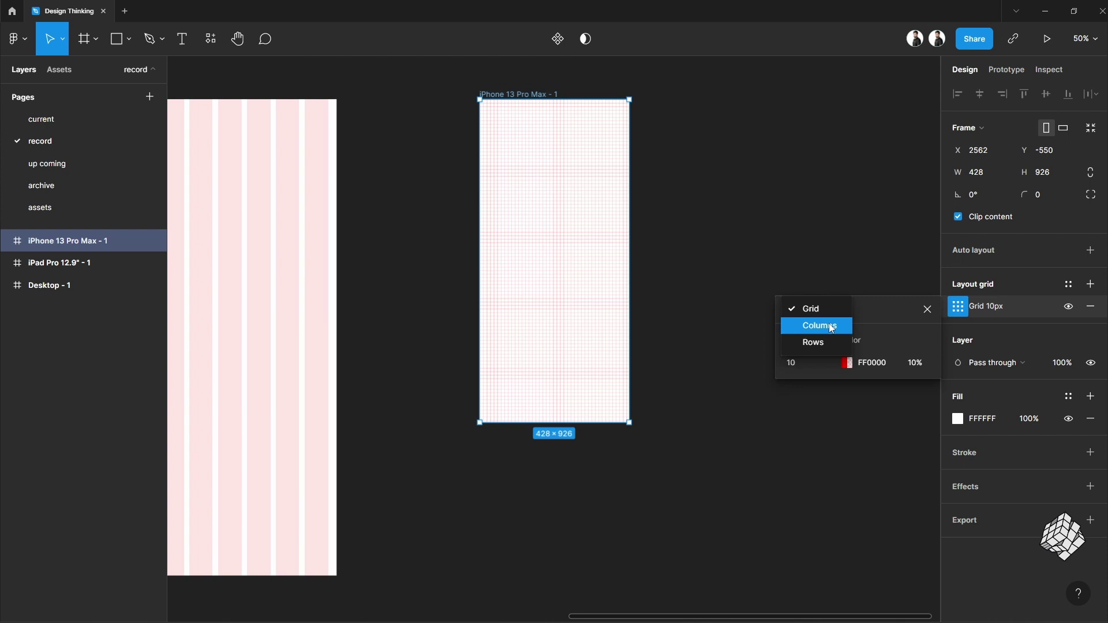
{"action": "left_click", "coordinate": [819, 323]}
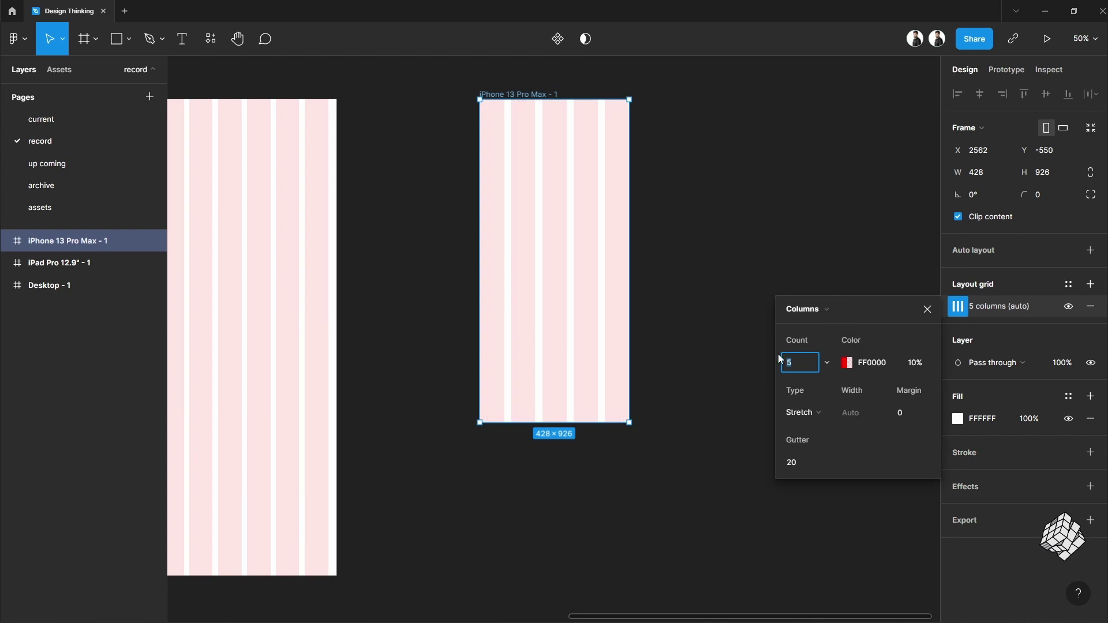
{"action": "left_click", "coordinate": [877, 337]}
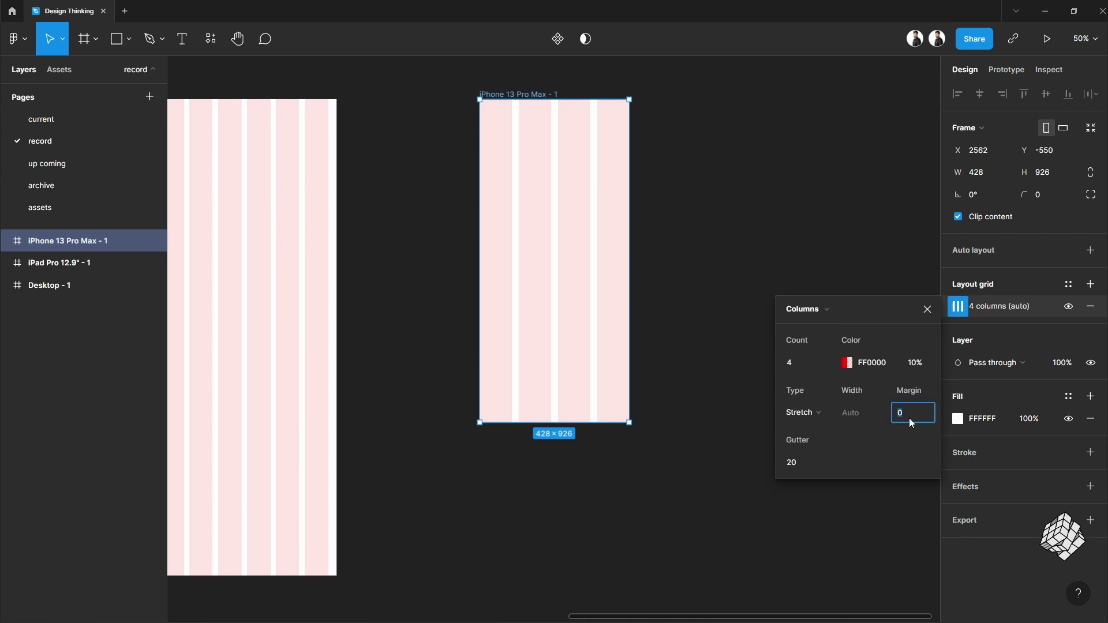
{"action": "left_click", "coordinate": [806, 462]}
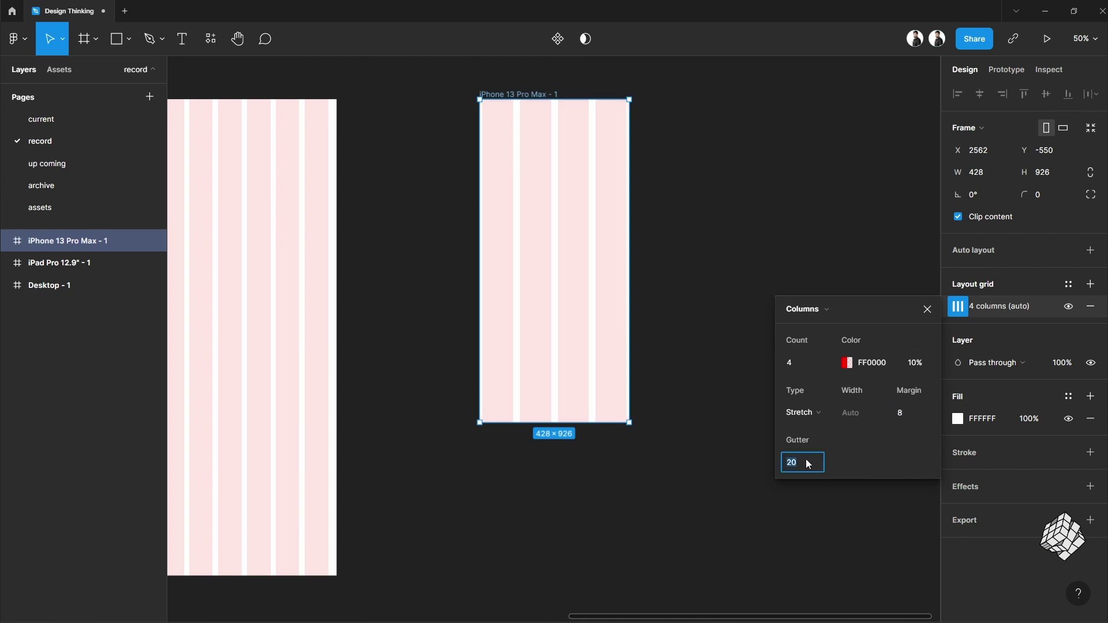
{"action": "type", "text": "16"}
{"action": "key", "text": "Return"}
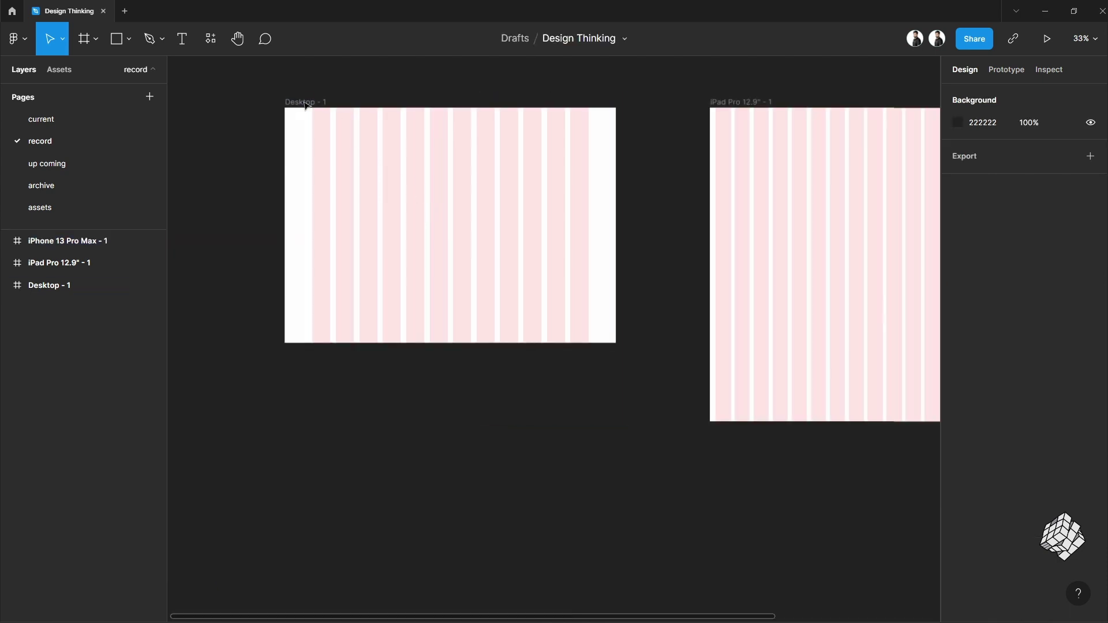
Duplicate Desktop - 1 below itself as Desktop - 2 and delete the copy's column grid.
{"action": "left_click", "coordinate": [380, 158]}
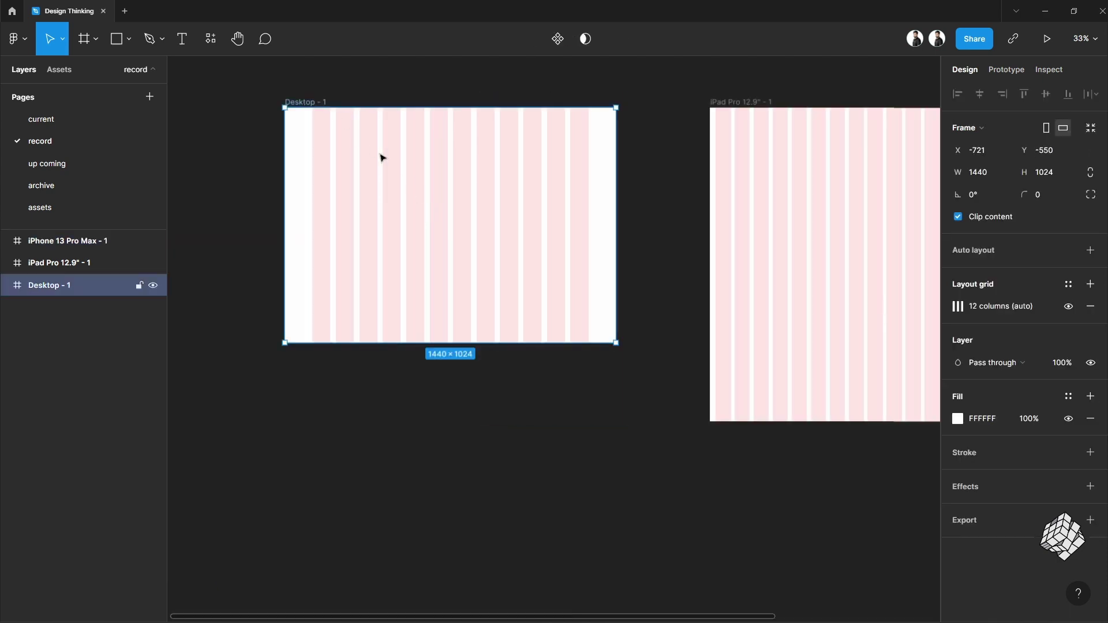
{"action": "scroll", "coordinate": [378, 157], "scroll_direction": "down", "scroll_amount": 3}
{"action": "left_click_drag", "start_coordinate": [346, 113], "coordinate": [356, 327]}
{"action": "scroll", "coordinate": [477, 295], "scroll_direction": "down", "scroll_amount": 2}
{"action": "scroll", "coordinate": [477, 294], "scroll_direction": "left", "scroll_amount": 1}
{"action": "scroll", "coordinate": [478, 294], "scroll_direction": "up", "scroll_amount": 5}
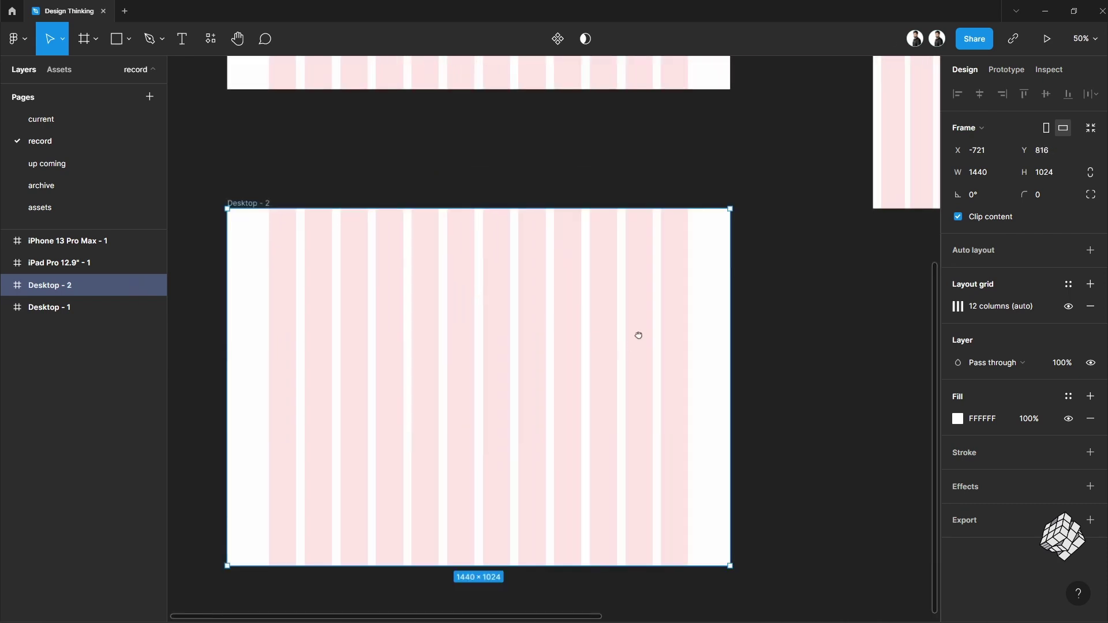
{"action": "scroll", "coordinate": [638, 335], "scroll_direction": "down", "scroll_amount": 2}
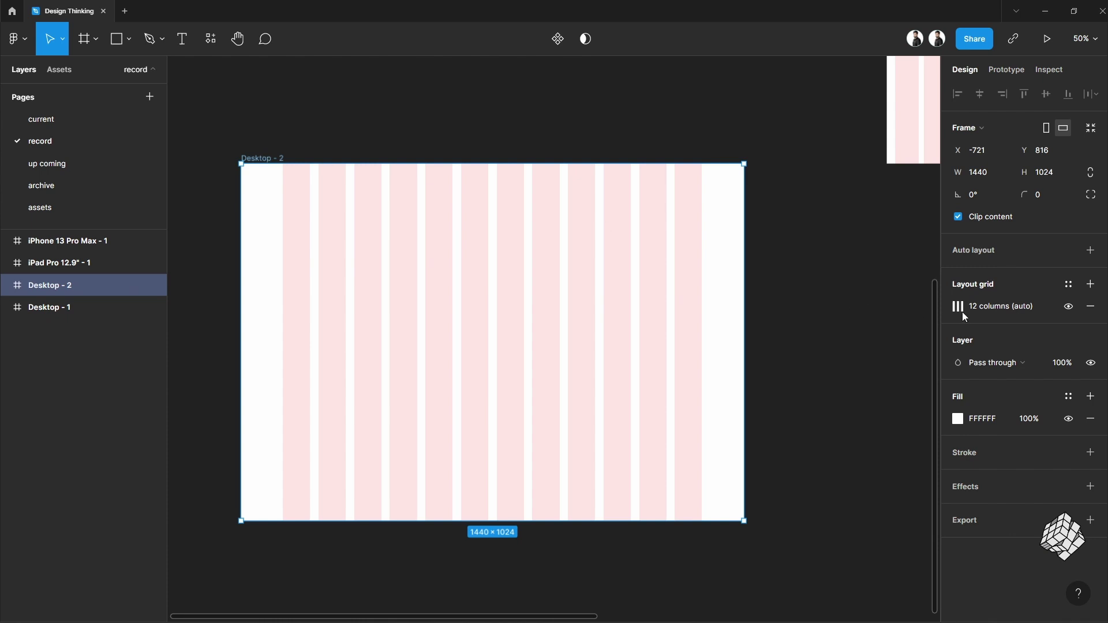
{"action": "left_click", "coordinate": [1093, 309]}
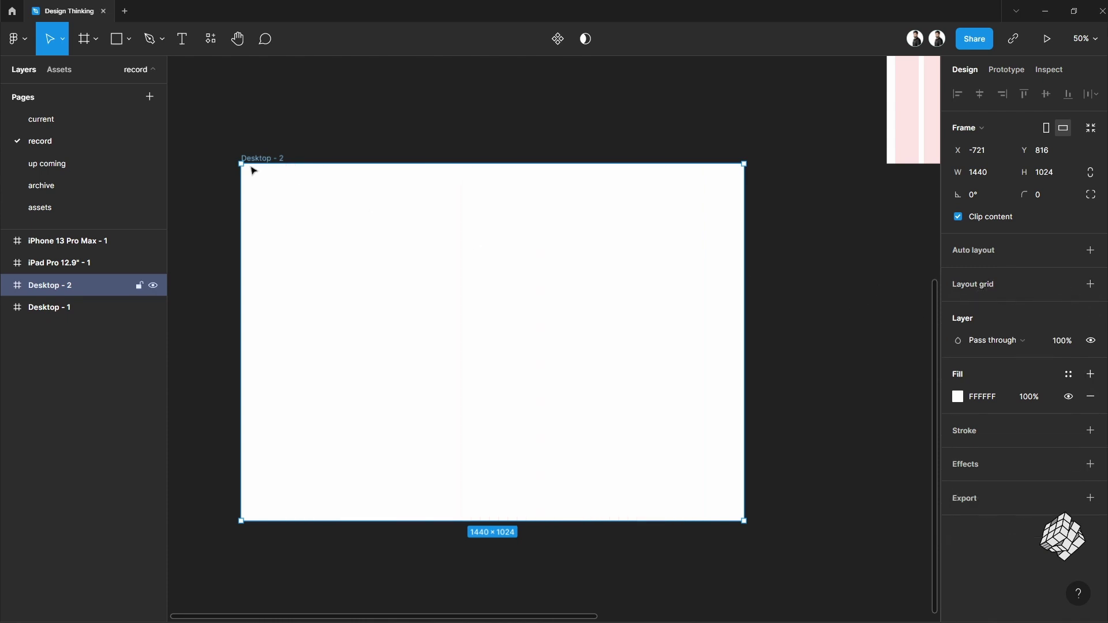
Draw a 248-wide, full-height frame at Desktop - 2's top-left corner.
{"action": "left_click", "coordinate": [97, 43]}
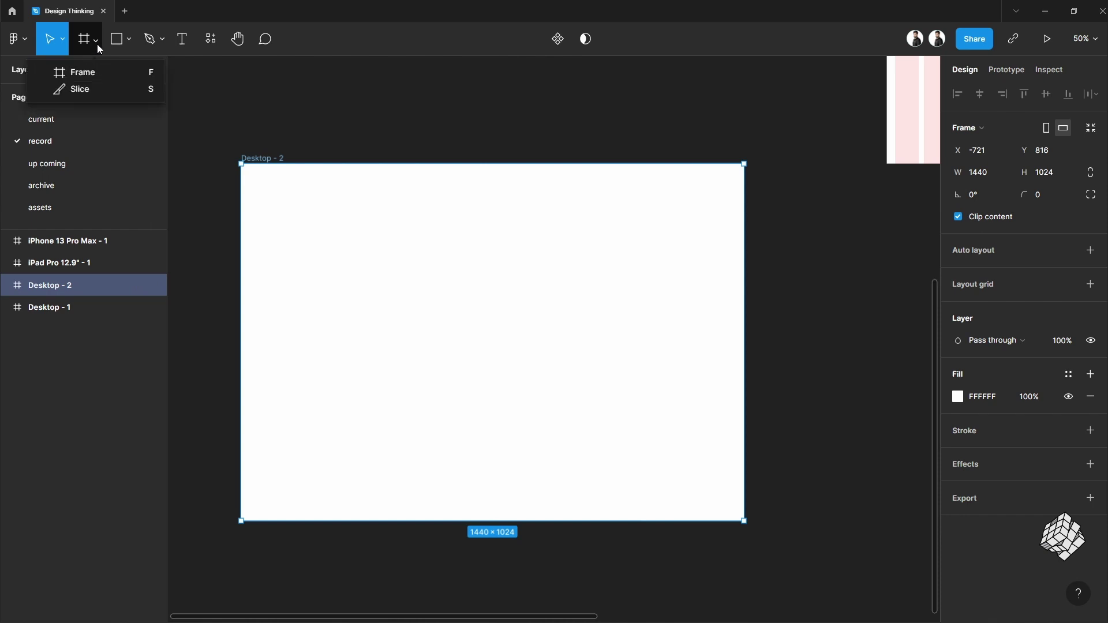
{"action": "left_click", "coordinate": [96, 69]}
{"action": "left_click_drag", "start_coordinate": [271, 206], "coordinate": [425, 440]}
{"action": "left_click_drag", "start_coordinate": [358, 309], "coordinate": [326, 267]}
{"action": "left_click_drag", "start_coordinate": [322, 403], "coordinate": [301, 519]}
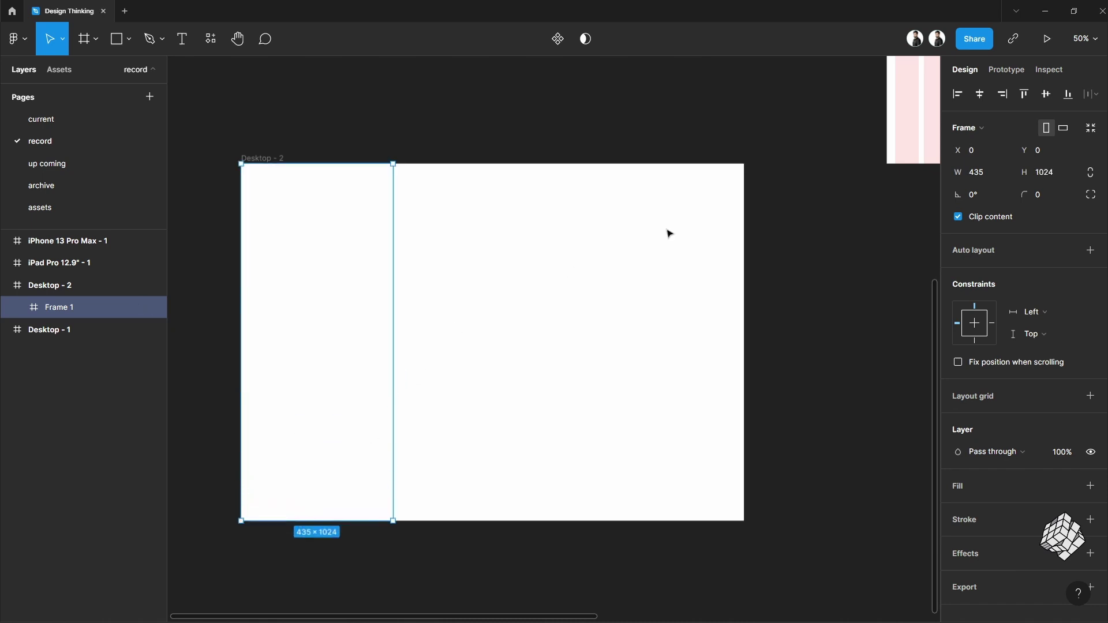
{"action": "left_click", "coordinate": [991, 175]}
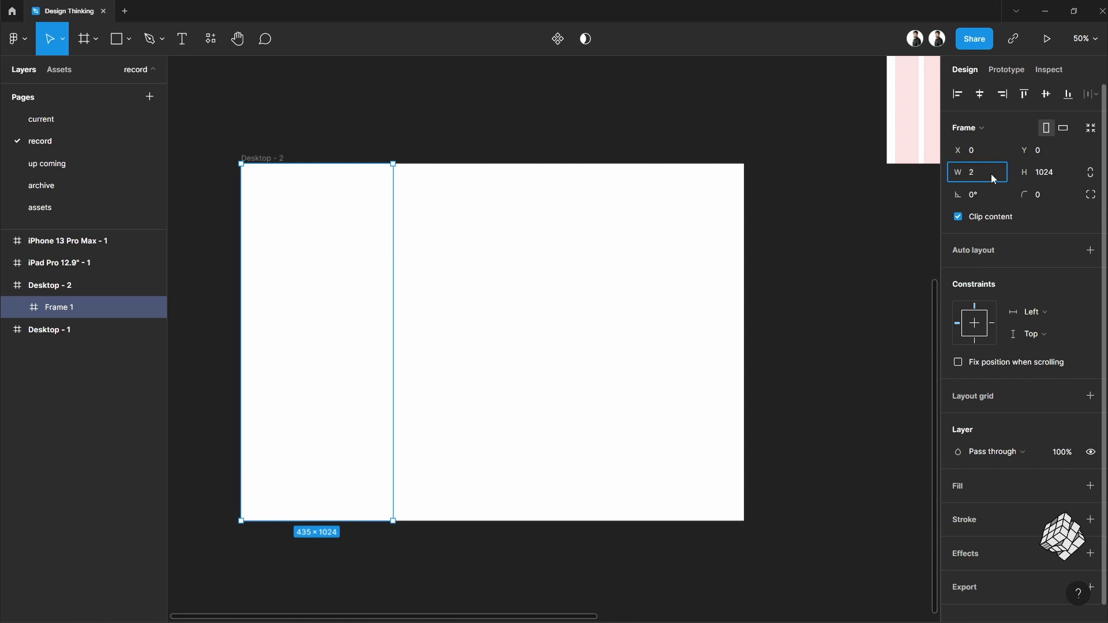
{"action": "type", "text": "248"}
{"action": "key", "text": "Return"}
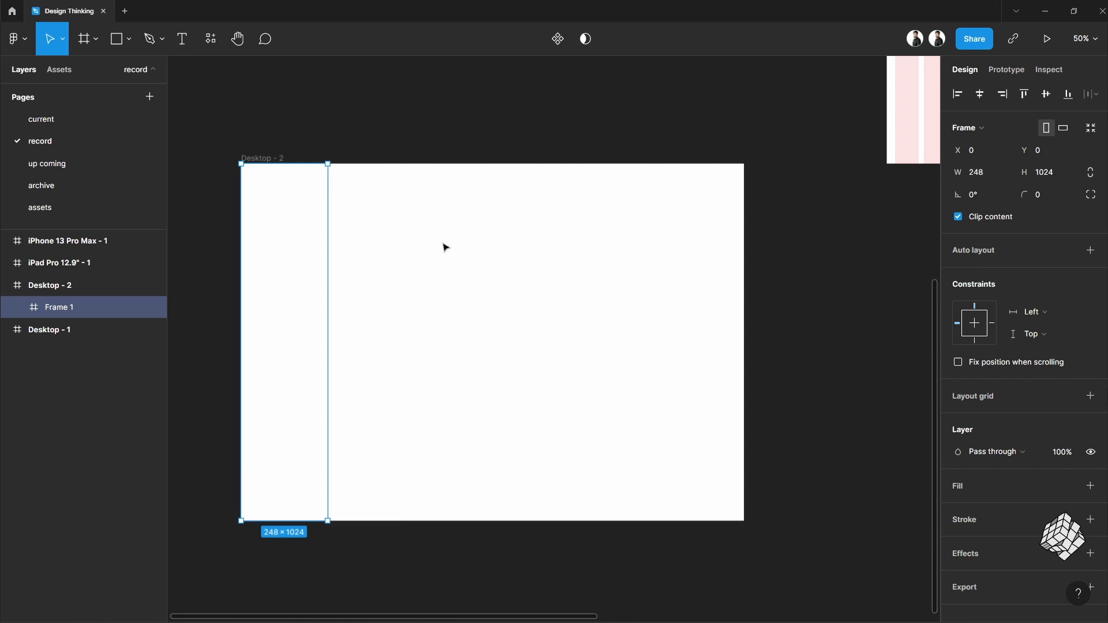
Copy it beside itself as the 1192-wide frame; name the frames body content and side nav.
{"action": "left_click_drag", "start_coordinate": [311, 217], "coordinate": [744, 260]}
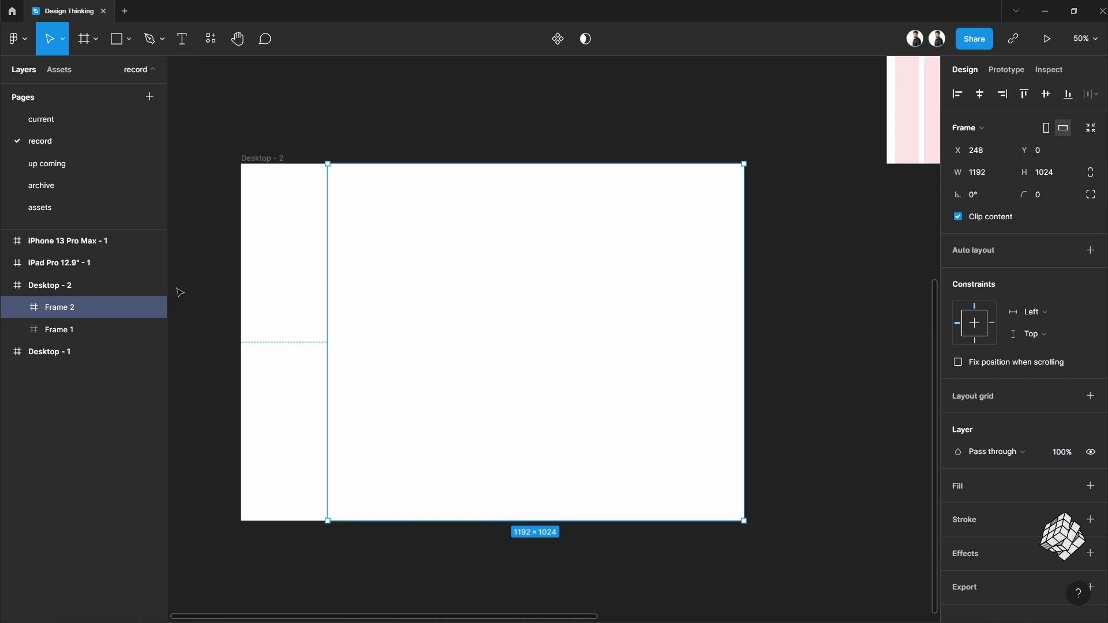
{"action": "double_click", "coordinate": [58, 308]}
{"action": "type", "text": "body content"}
{"action": "double_click", "coordinate": [64, 327]}
{"action": "type", "text": "sie nav"}
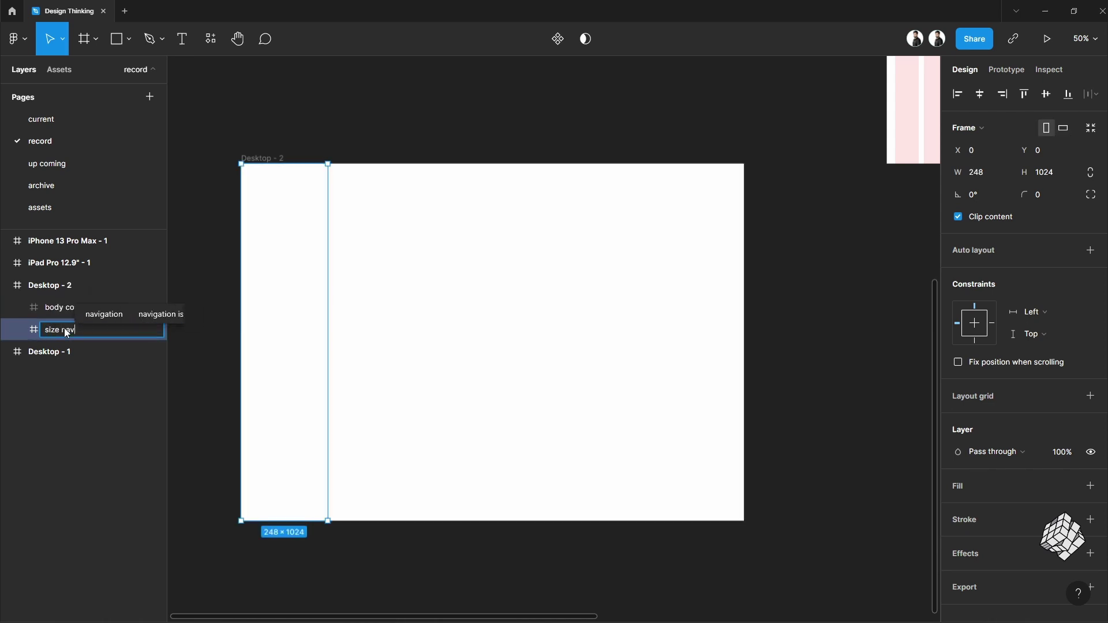
{"action": "key", "text": "Left"}
{"action": "key", "text": "Left"}
{"action": "key", "text": "Left"}
{"action": "key", "text": "Left"}
{"action": "key", "text": "Left"}
{"action": "type", "text": "d"}
{"action": "key", "text": "Return"}
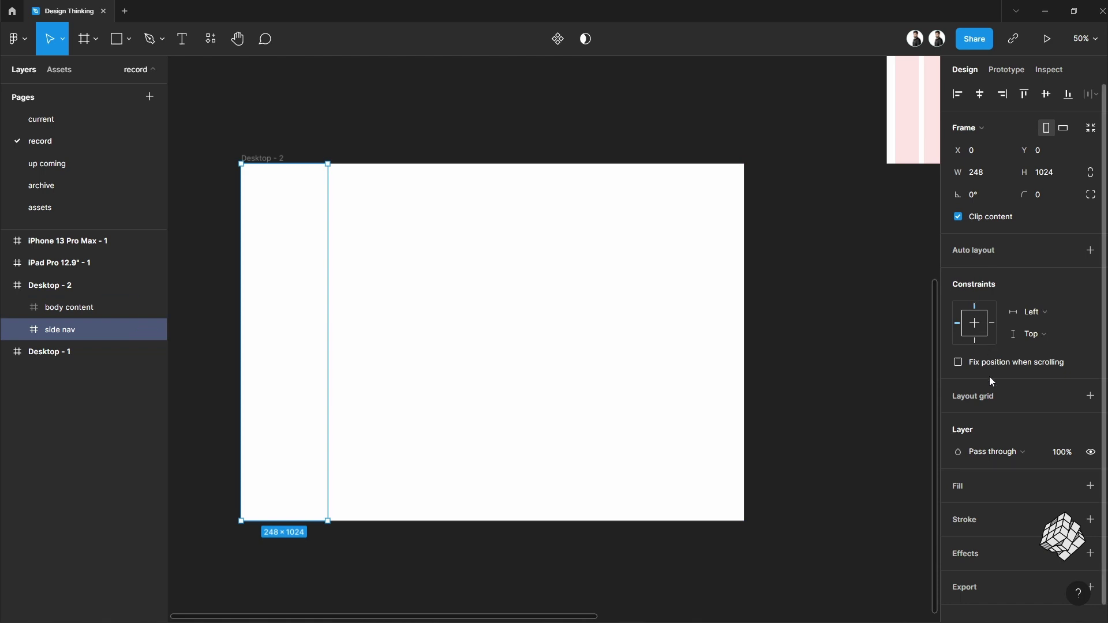
Give side nav a single-column grid with a 24 margin.
{"action": "left_click", "coordinate": [994, 399]}
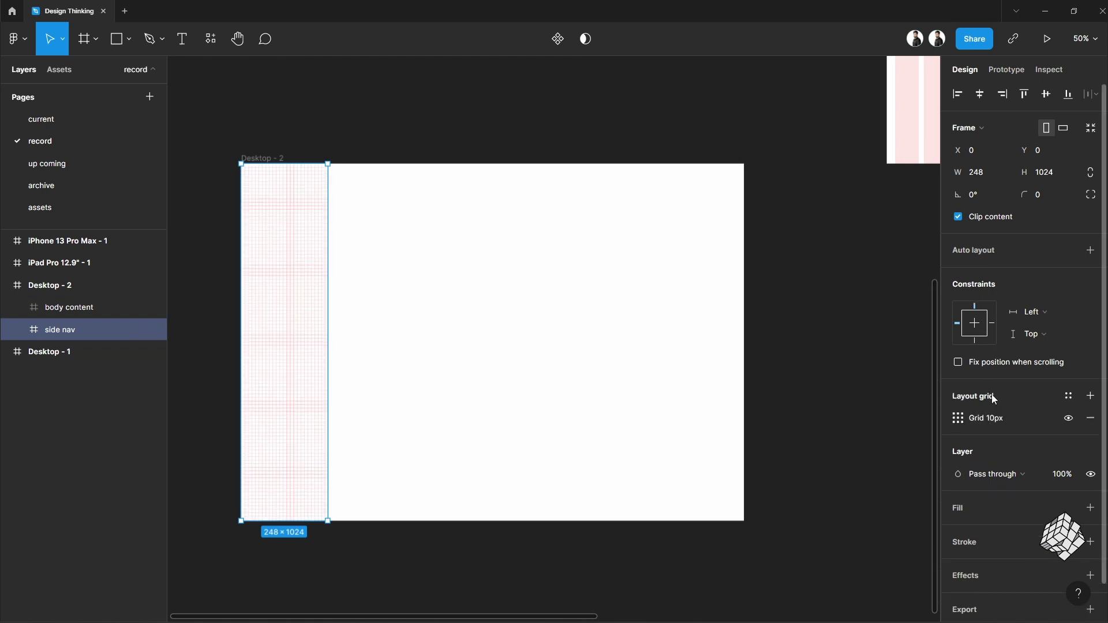
{"action": "left_click", "coordinate": [960, 419]}
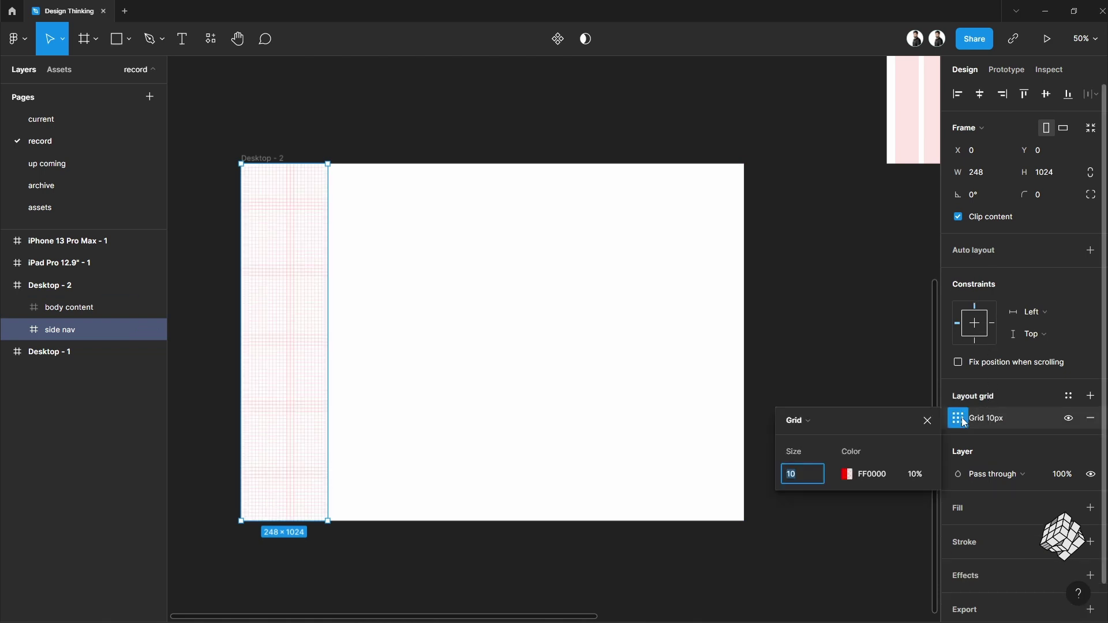
{"action": "left_click", "coordinate": [817, 428]}
{"action": "left_click", "coordinate": [819, 435]}
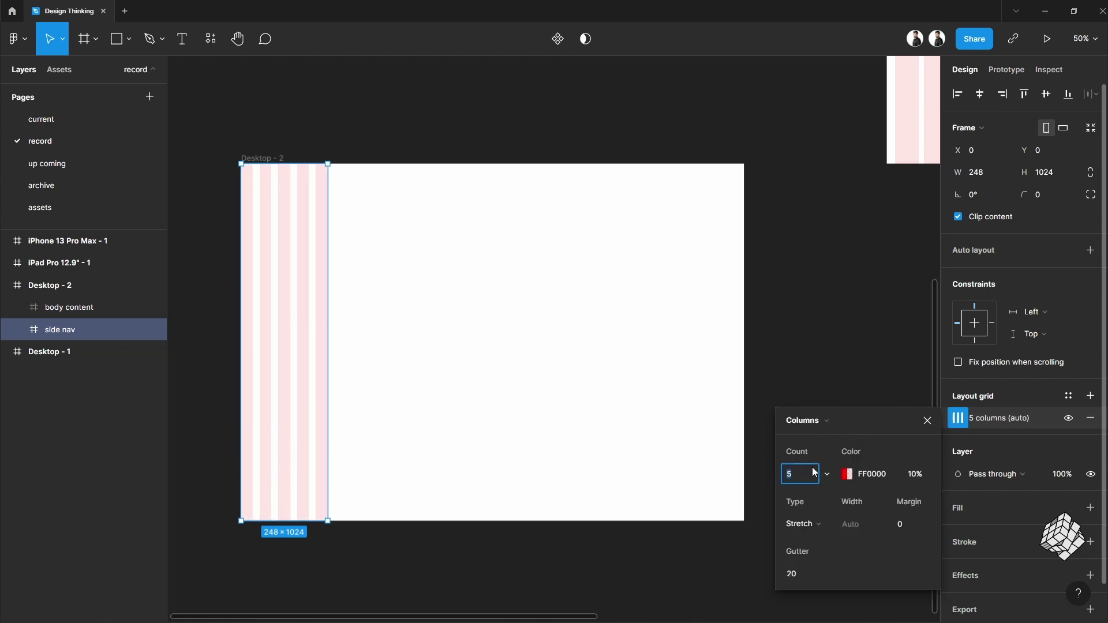
{"action": "left_click", "coordinate": [899, 525]}
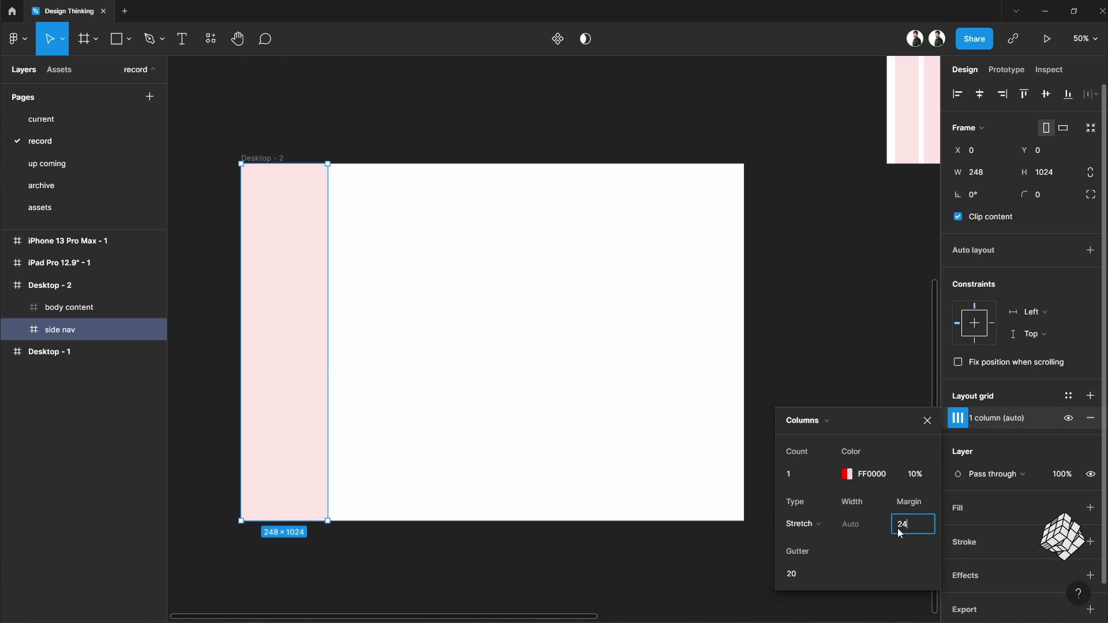
{"action": "key", "text": "Return"}
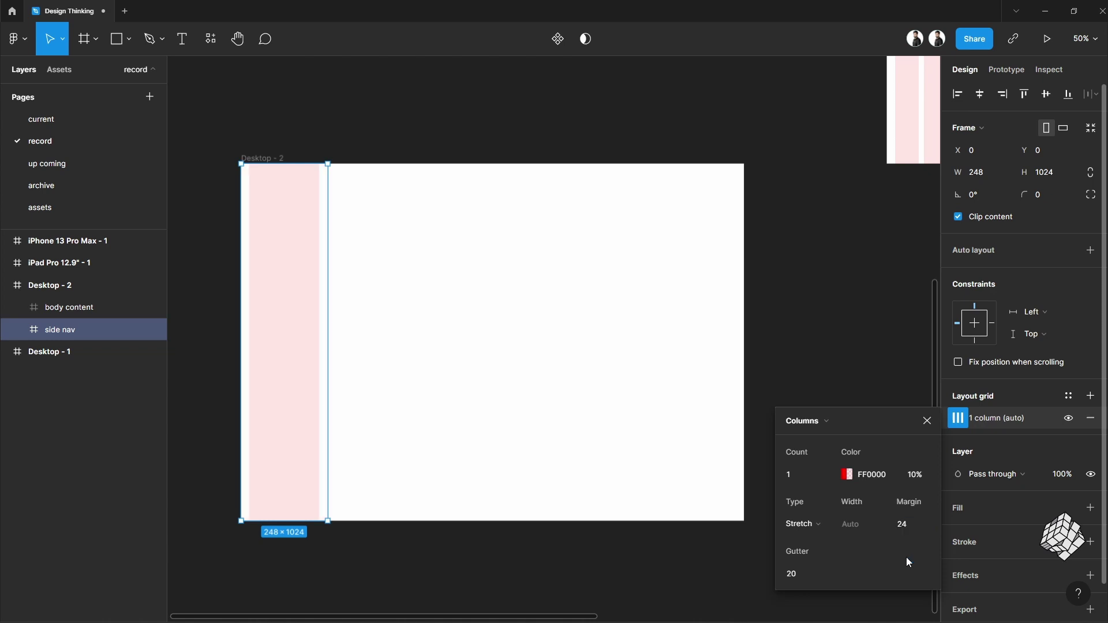
{"action": "key", "text": "Escape"}
Give body content an 8-column grid with margin 24 and gutter 24.
{"action": "left_click", "coordinate": [461, 332]}
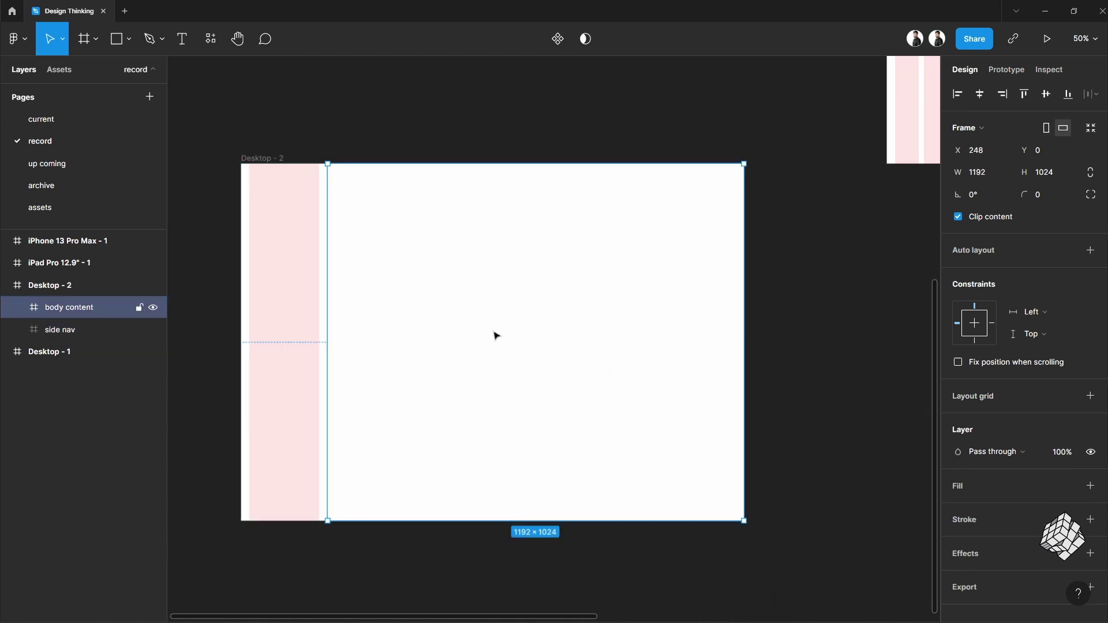
{"action": "left_click", "coordinate": [981, 399]}
{"action": "left_click", "coordinate": [958, 420]}
{"action": "left_click", "coordinate": [824, 421]}
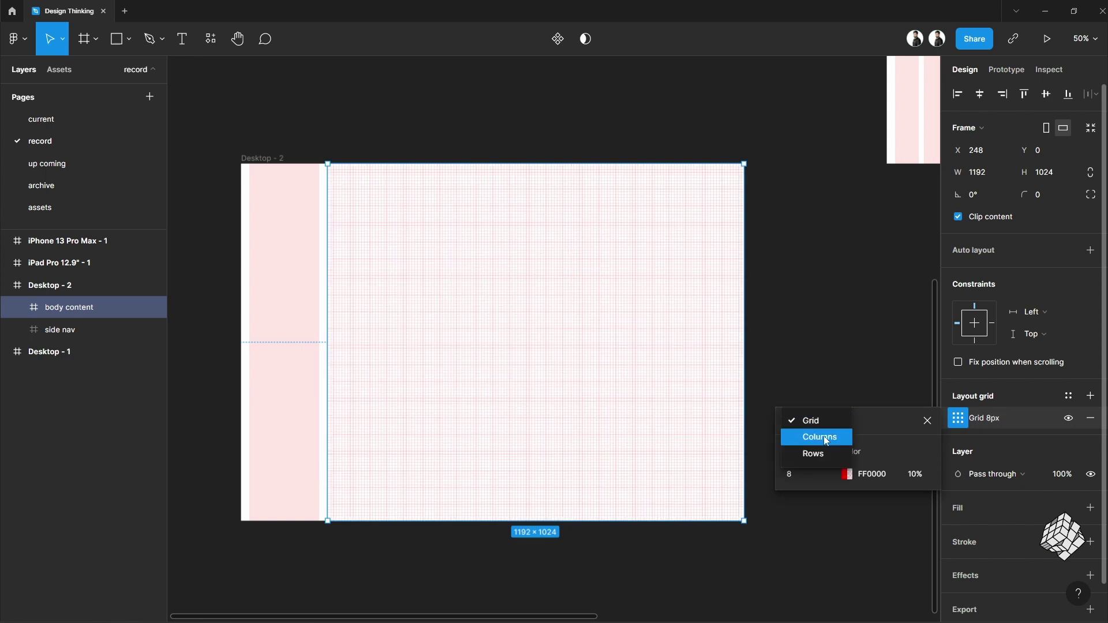
{"action": "left_click", "coordinate": [823, 436]}
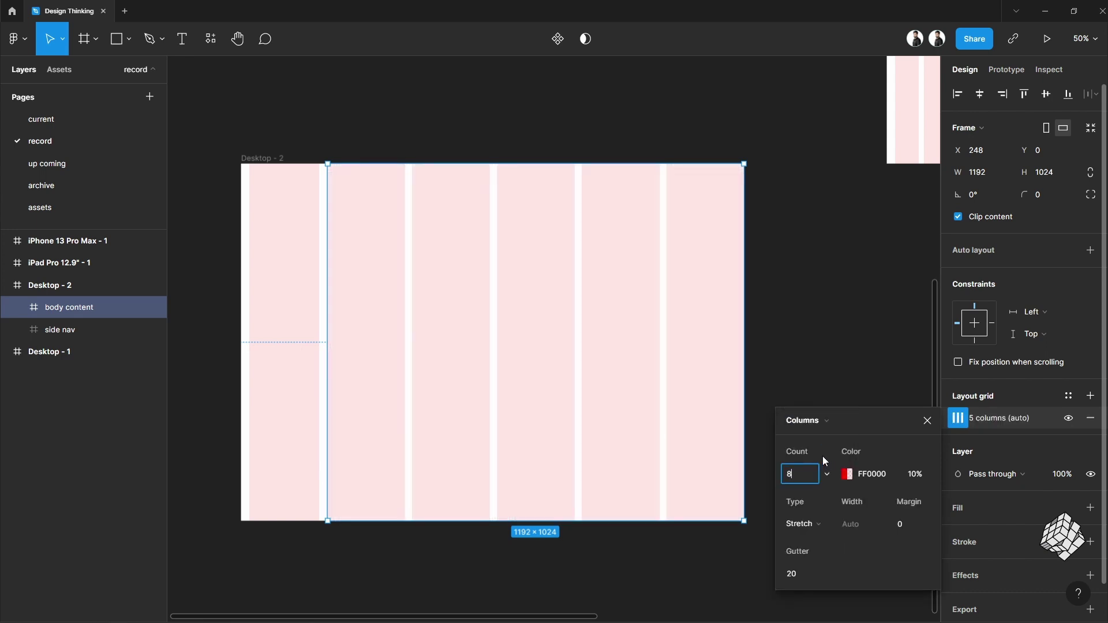
{"action": "type", "text": "8"}
{"action": "key", "text": "Return"}
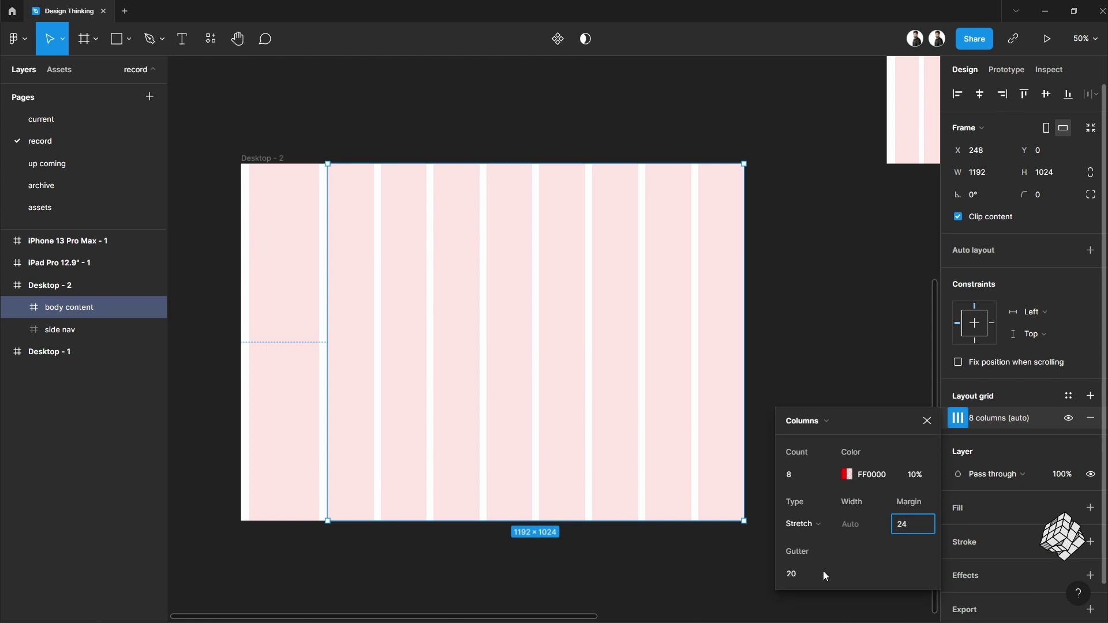
{"action": "left_click", "coordinate": [805, 575]}
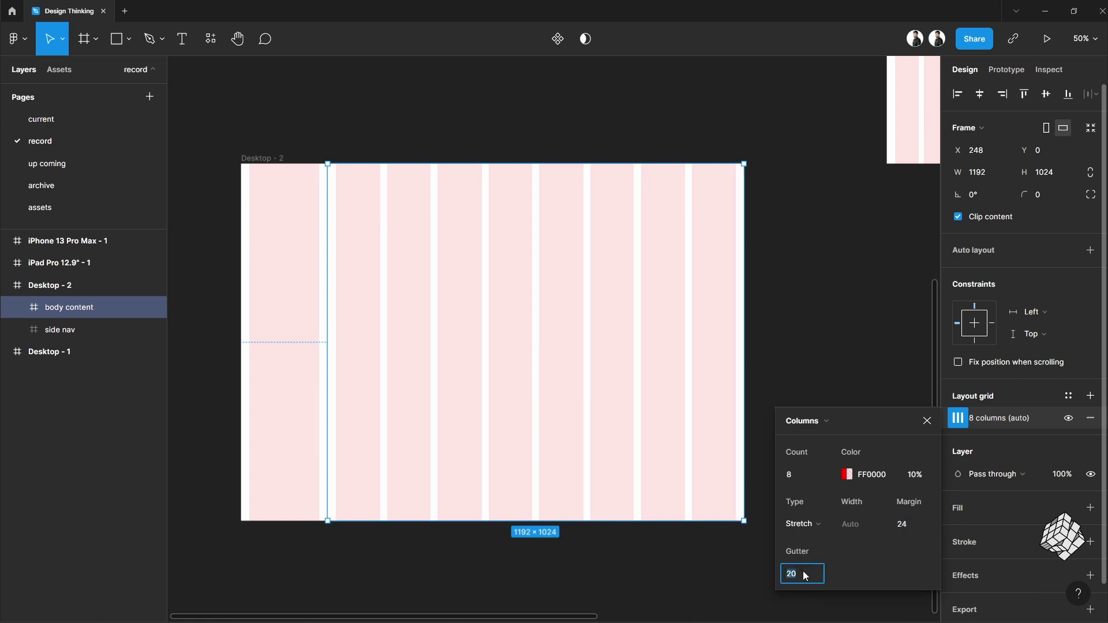
{"action": "type", "text": "24"}
{"action": "key", "text": "Return"}
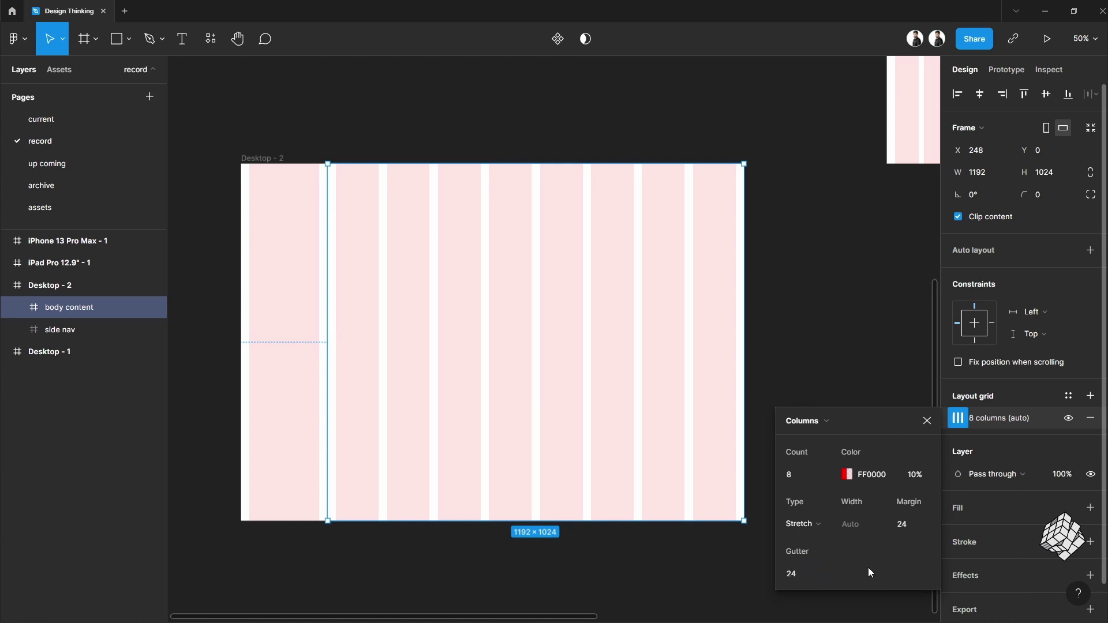
{"action": "key", "text": "Escape"}
Draw a frame named nav bar, sized 1440×96, across Desktop - 2's top.
{"action": "left_click", "coordinate": [96, 39]}
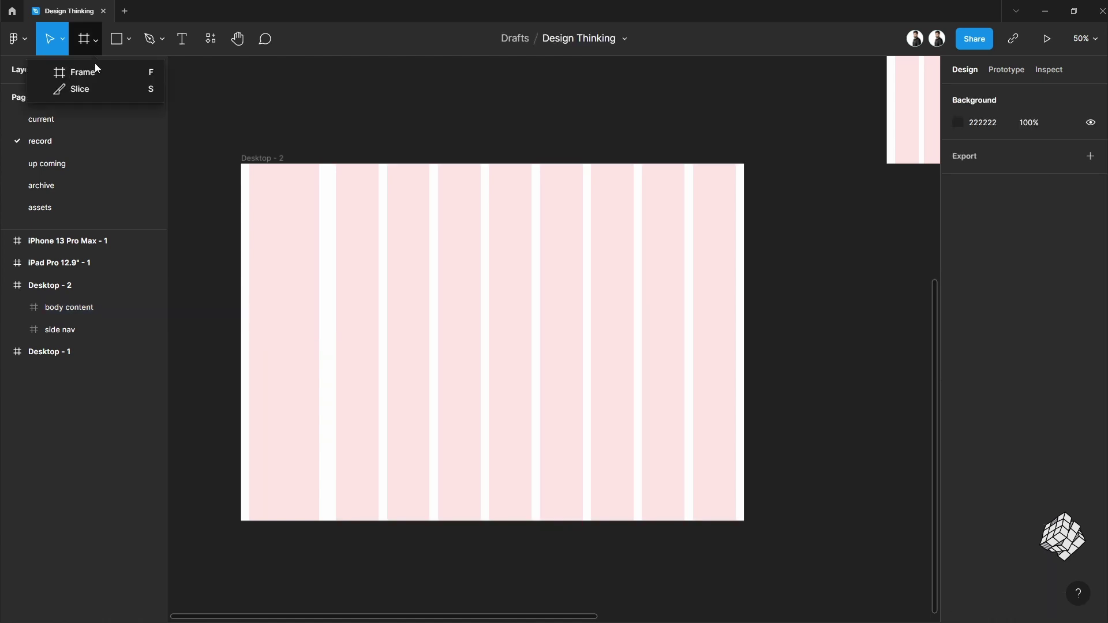
{"action": "left_click", "coordinate": [86, 71]}
{"action": "left_click_drag", "start_coordinate": [286, 212], "coordinate": [652, 254]}
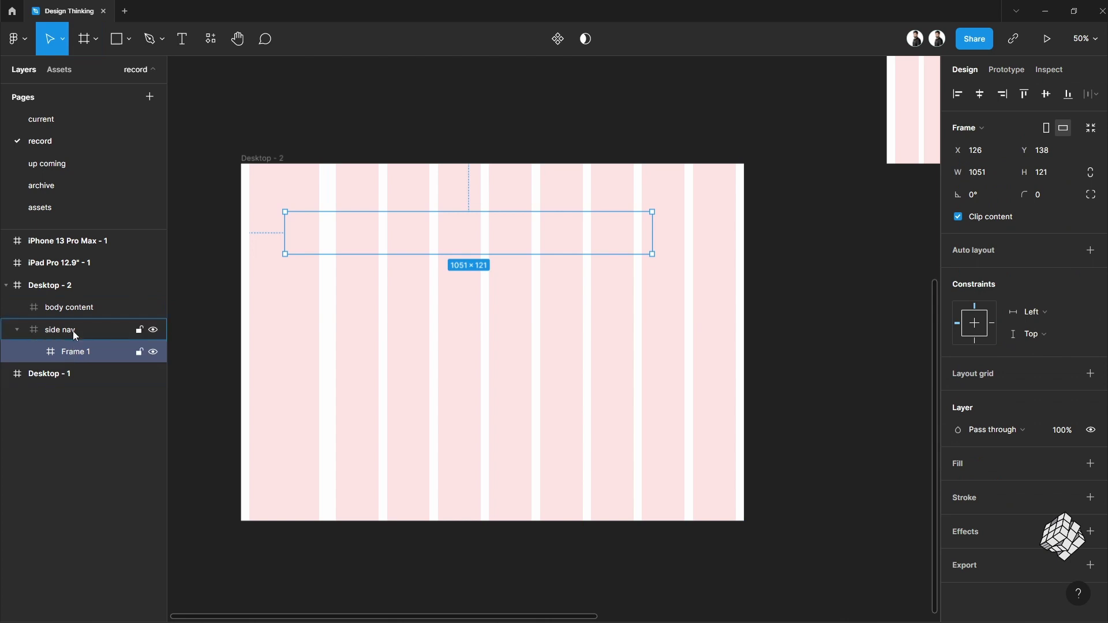
{"action": "left_click_drag", "start_coordinate": [75, 352], "coordinate": [75, 304]}
{"action": "double_click", "coordinate": [72, 311]}
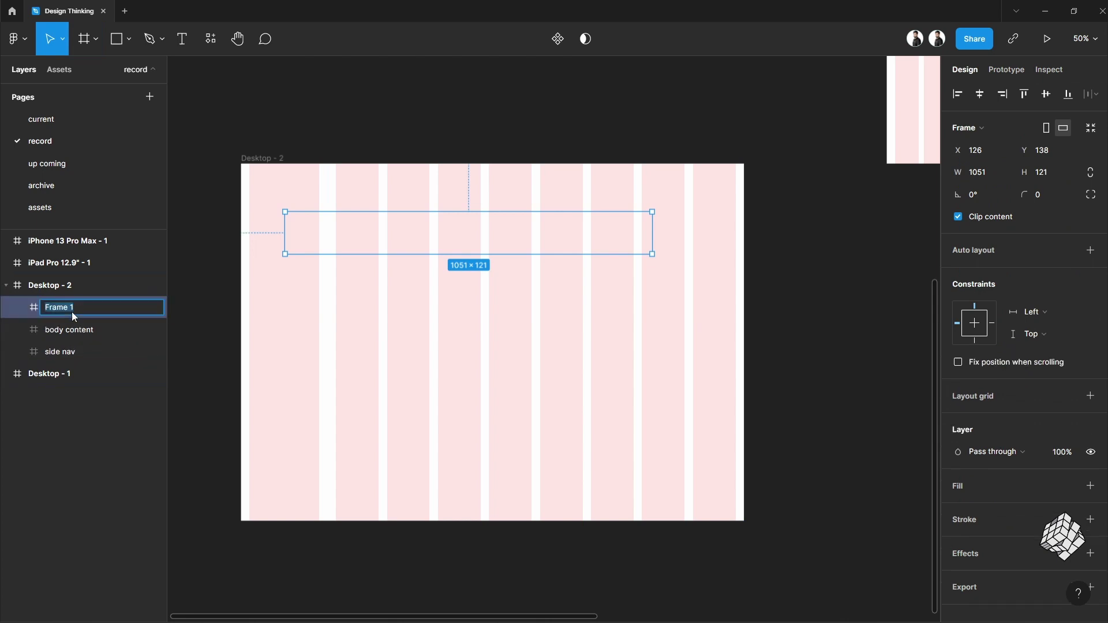
{"action": "type", "text": "nav bar"}
{"action": "key", "text": "Return"}
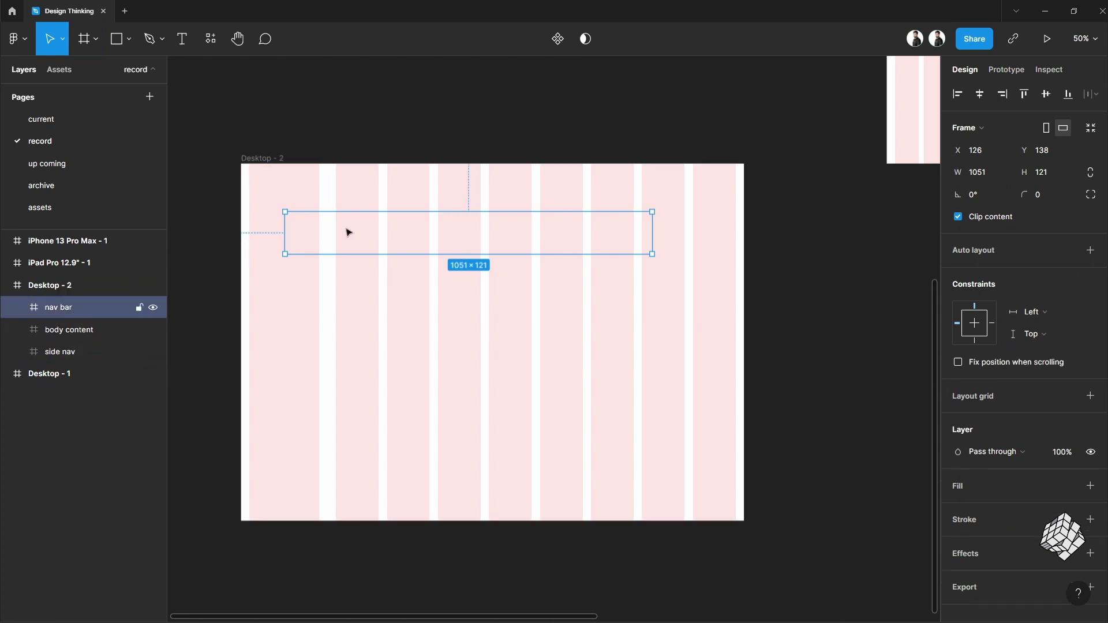
{"action": "left_click_drag", "start_coordinate": [348, 230], "coordinate": [303, 184]}
{"action": "left_click_drag", "start_coordinate": [608, 183], "coordinate": [744, 184]}
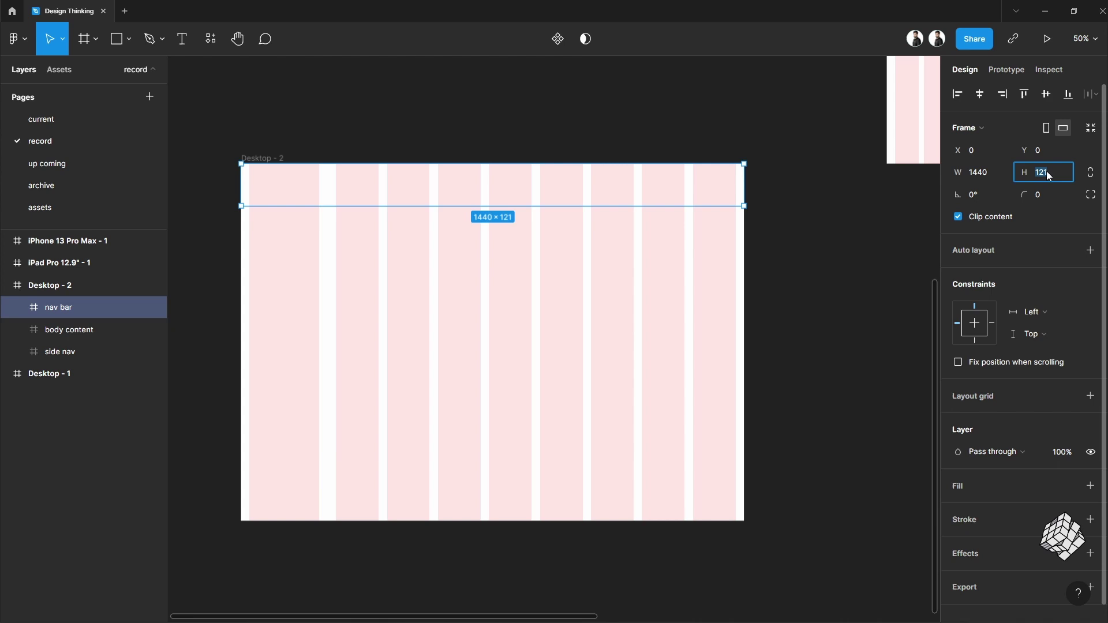
{"action": "key", "text": "Return"}
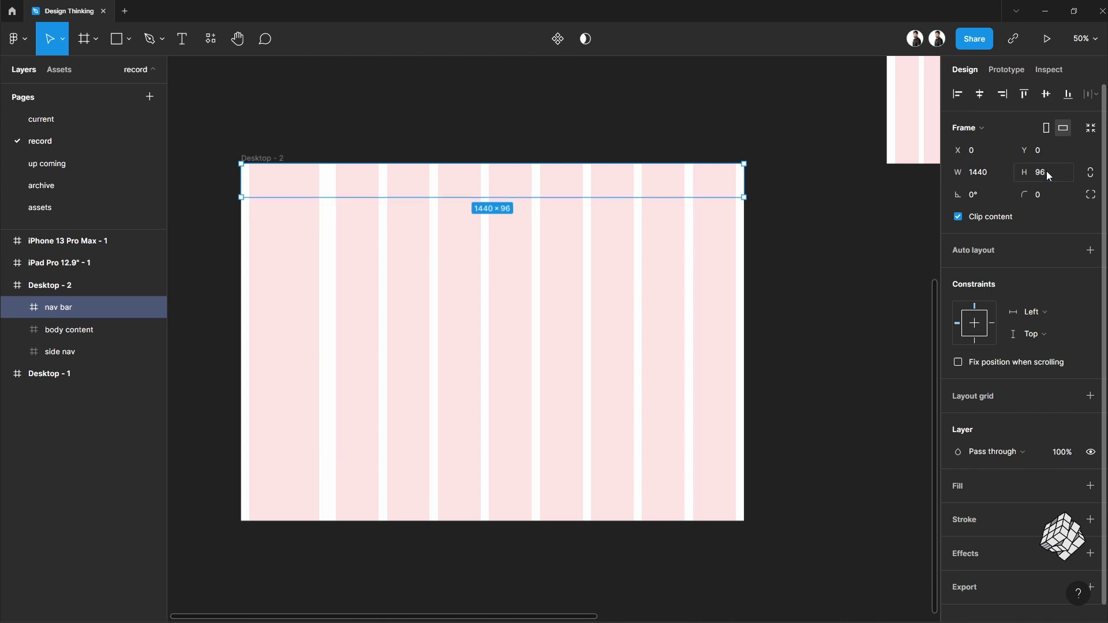
Give the nav bar a Rows layout grid with 1 row and an 8 margin.
{"action": "left_click", "coordinate": [974, 406]}
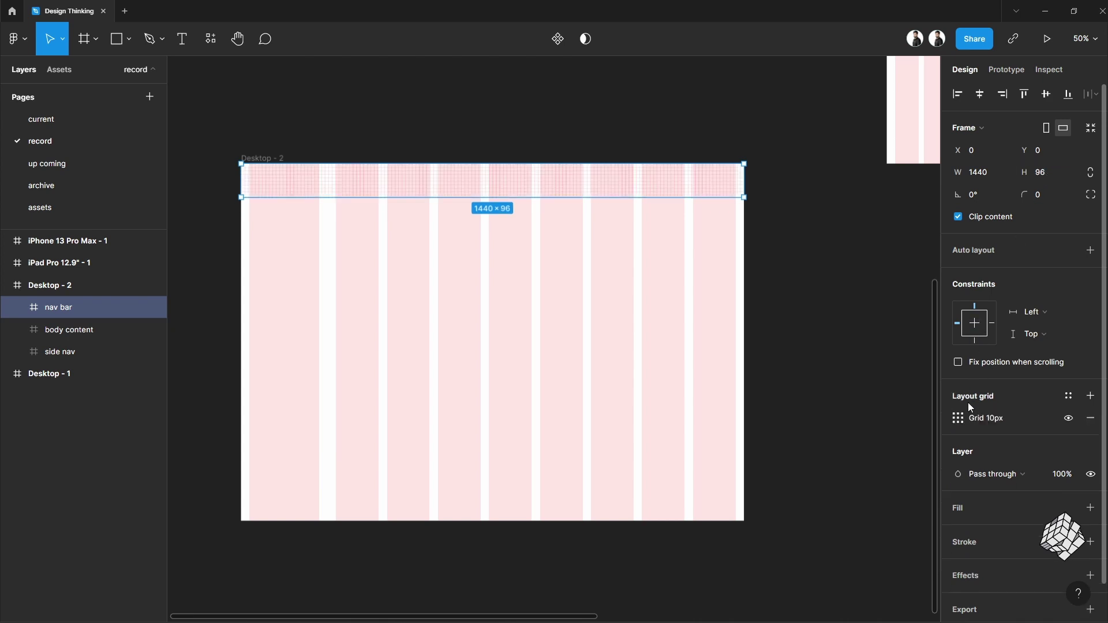
{"action": "left_click", "coordinate": [957, 418]}
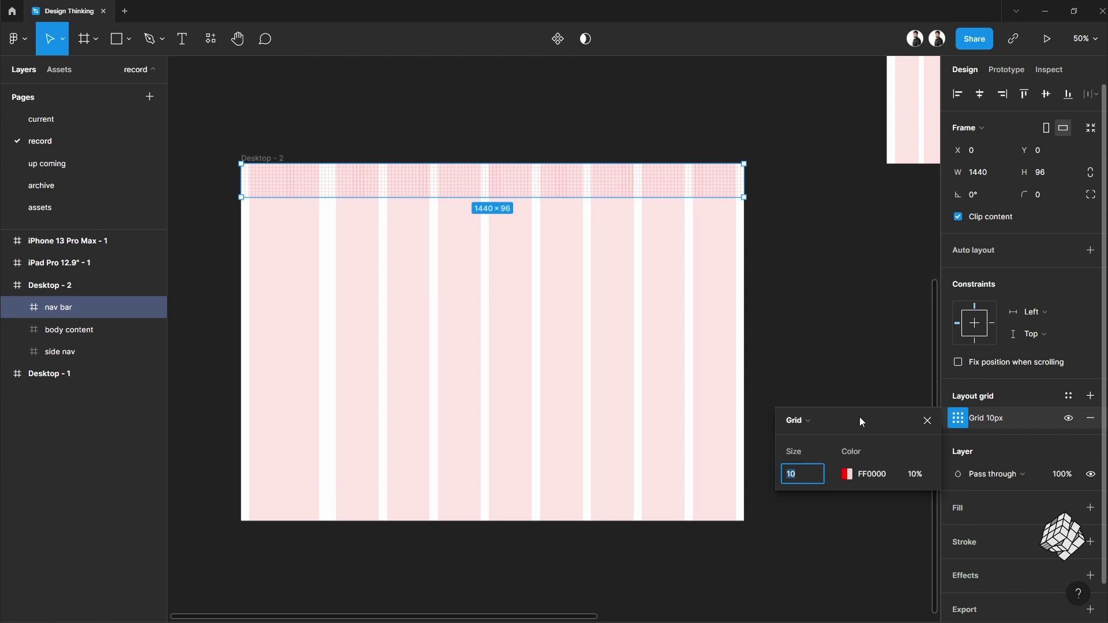
{"action": "left_click", "coordinate": [827, 418]}
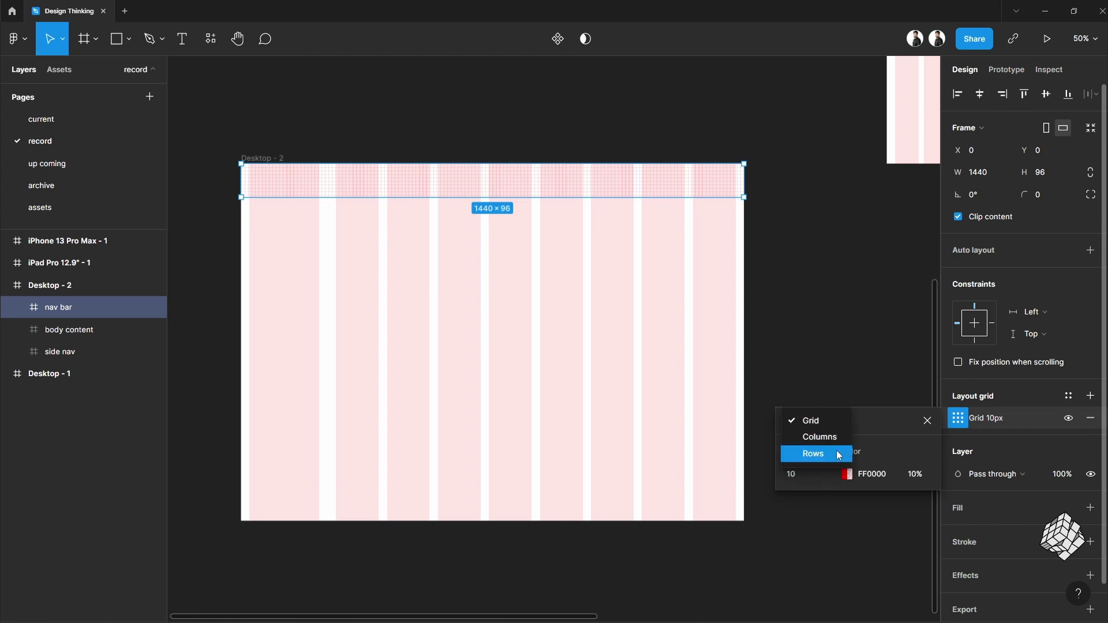
{"action": "left_click", "coordinate": [835, 451]}
{"action": "left_click", "coordinate": [907, 526]}
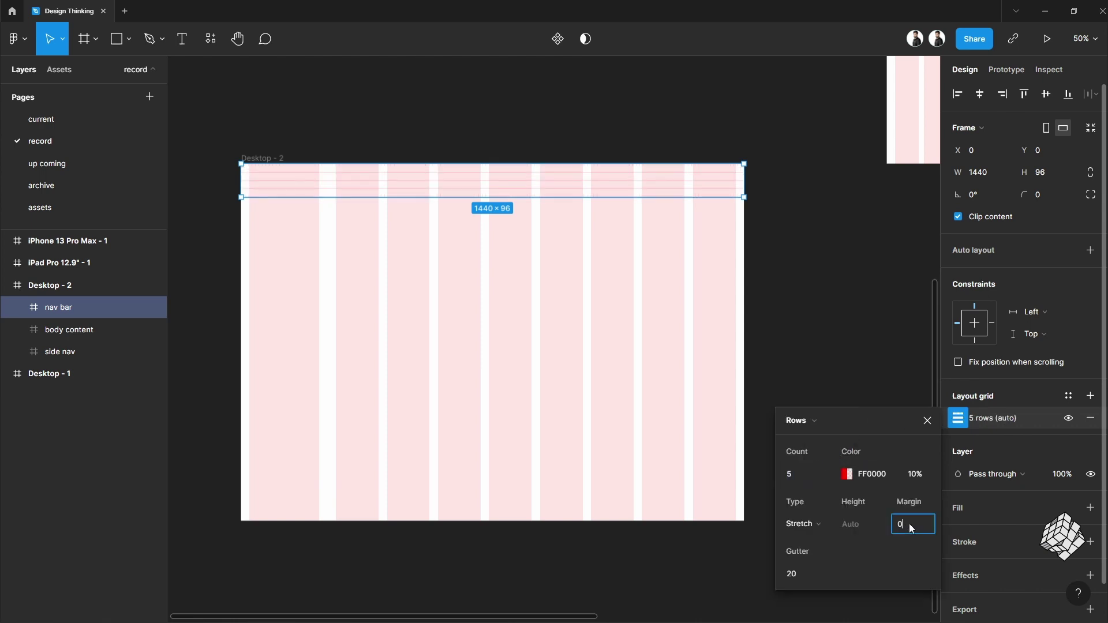
{"action": "type", "text": "8"}
{"action": "key", "text": "Return"}
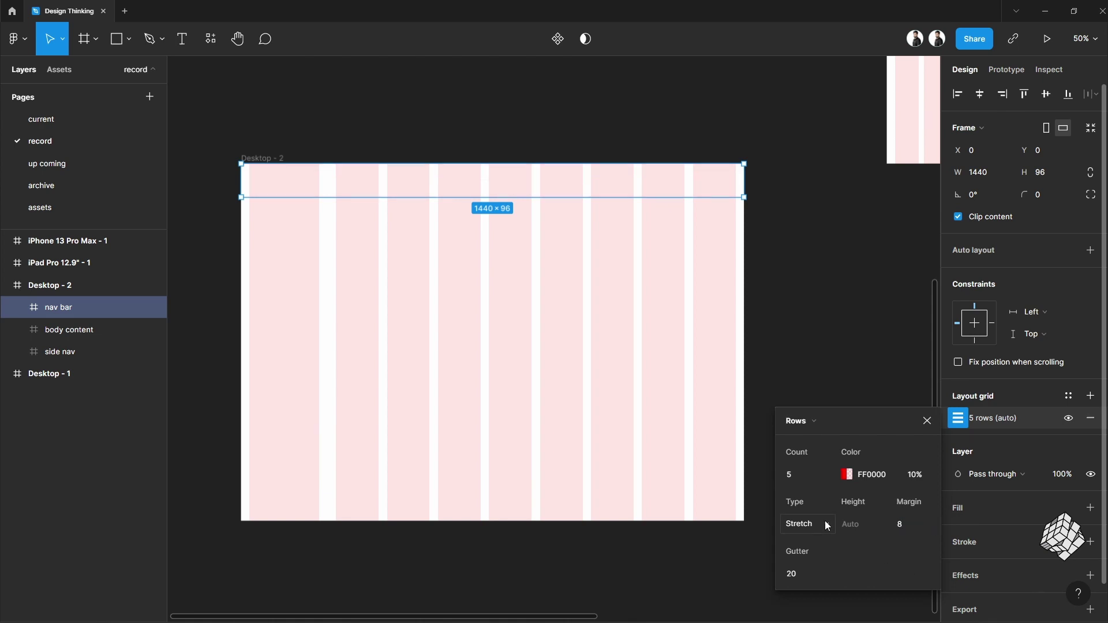
{"action": "double_click", "coordinate": [808, 474]}
{"action": "type", "text": "1"}
{"action": "left_click", "coordinate": [894, 570]}
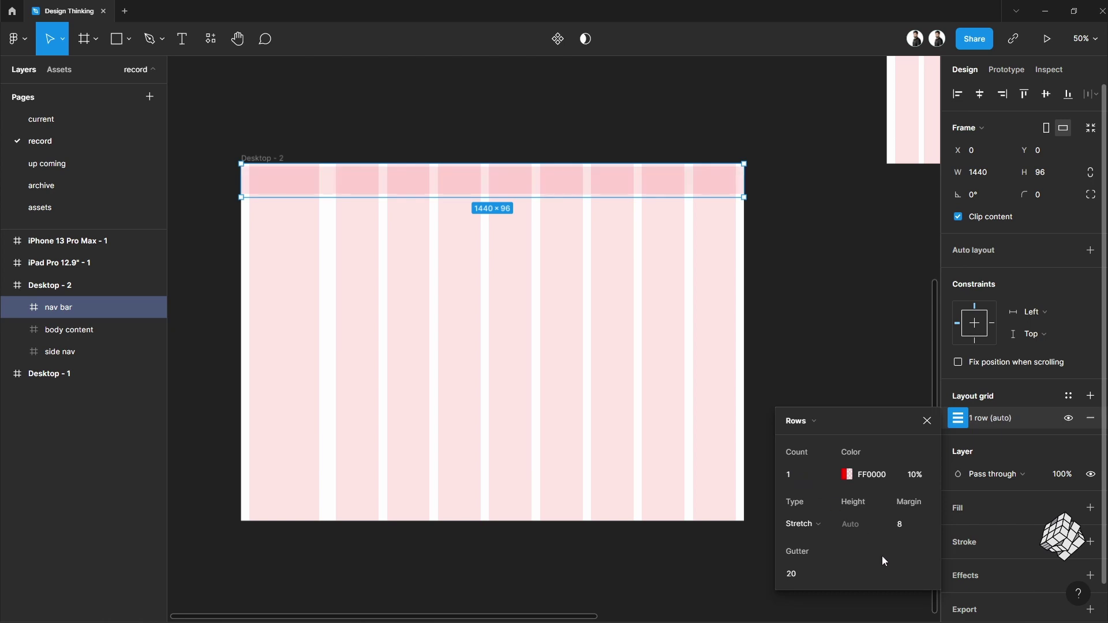
{"action": "left_click", "coordinate": [761, 508]}
Set the body content frame's horizontal constraint to Left and right.
{"action": "left_click", "coordinate": [431, 279]}
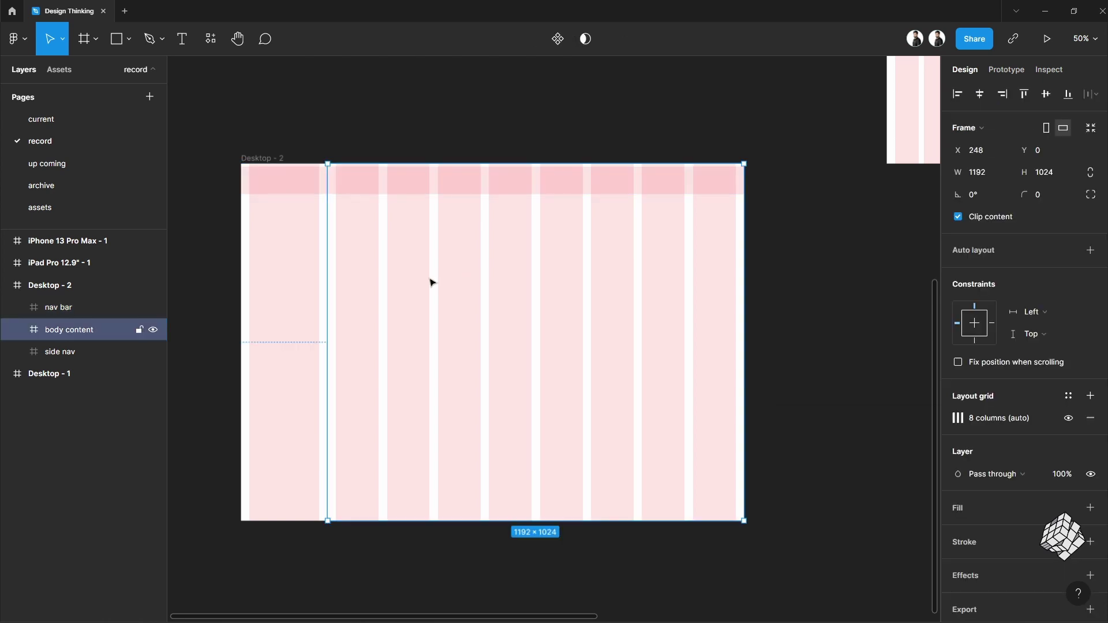
{"action": "left_click", "coordinate": [294, 291]}
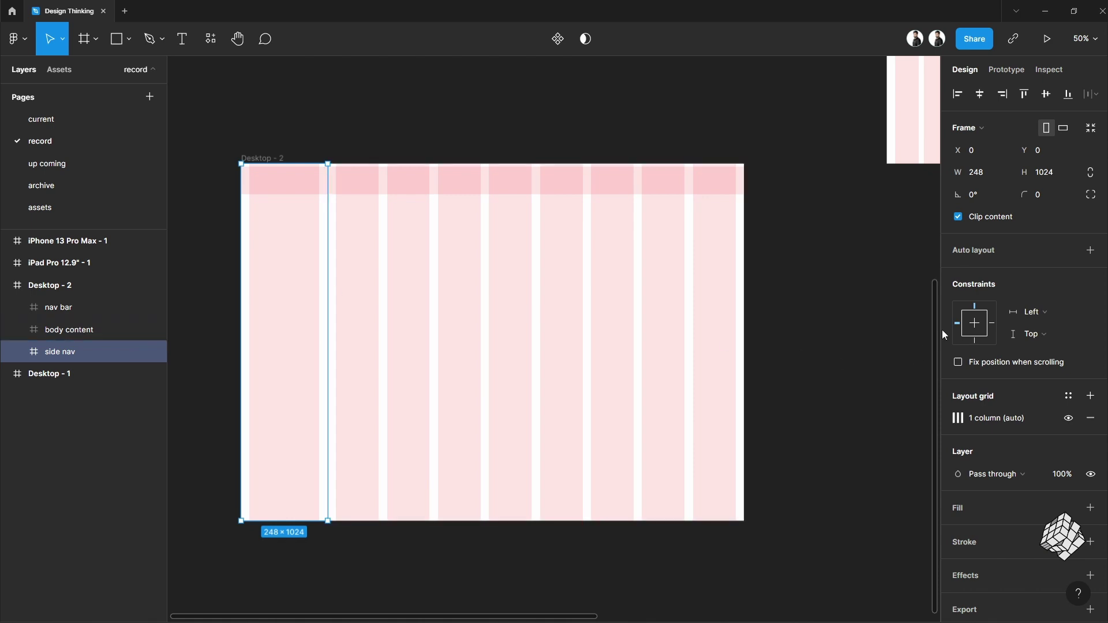
{"action": "left_click", "coordinate": [544, 306]}
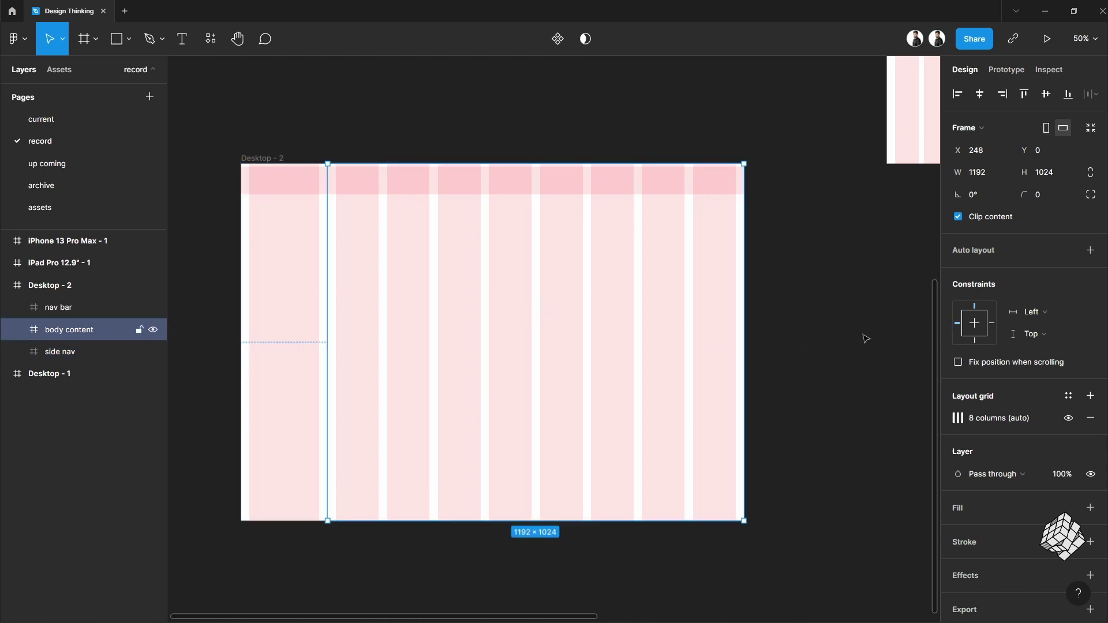
{"action": "left_click", "coordinate": [1045, 313]}
{"action": "left_click", "coordinate": [1057, 347]}
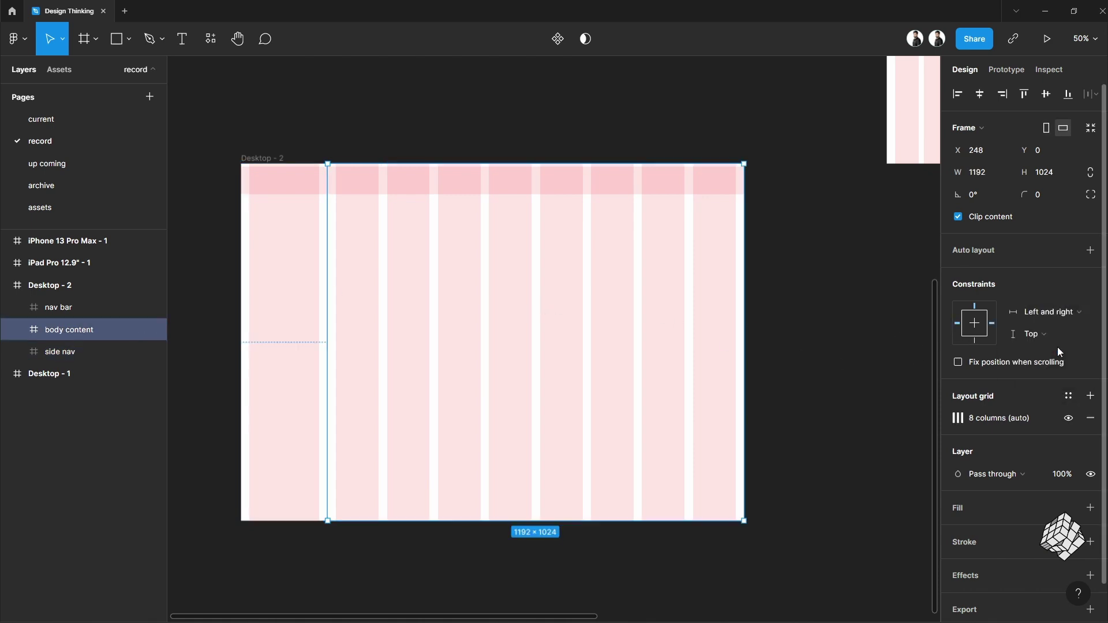
Set the nav bar frame's horizontal constraint to Left and right.
{"action": "left_click", "coordinate": [589, 180]}
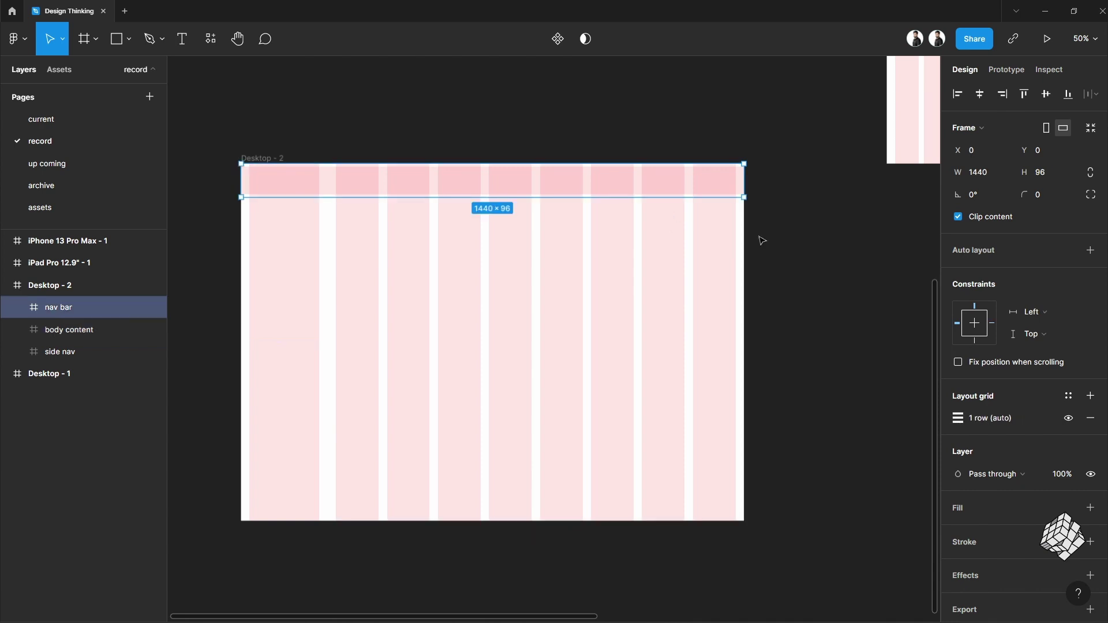
{"action": "left_click", "coordinate": [1040, 312]}
{"action": "left_click", "coordinate": [1050, 345]}
{"action": "left_click", "coordinate": [808, 365]}
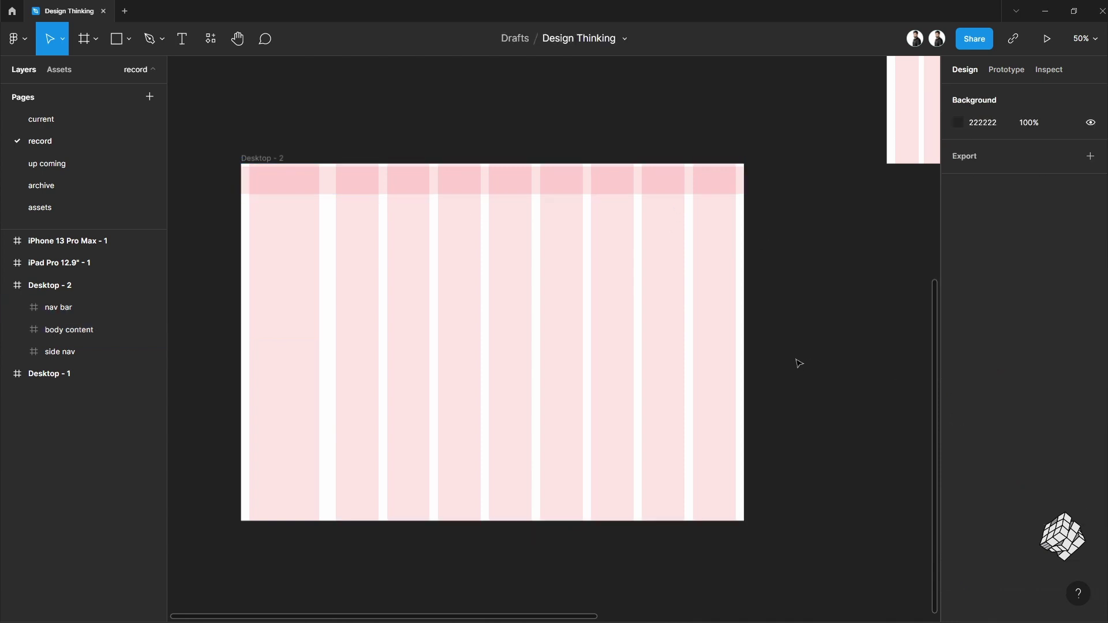
Test-widen Desktop - 2 to check the sub-frames stretch, then undo the resize.
{"action": "scroll", "coordinate": [796, 364], "scroll_direction": "down", "scroll_amount": 3}
{"action": "left_click_drag", "start_coordinate": [797, 363], "coordinate": [631, 324]}
{"action": "left_click_drag", "start_coordinate": [292, 181], "coordinate": [292, 216]}
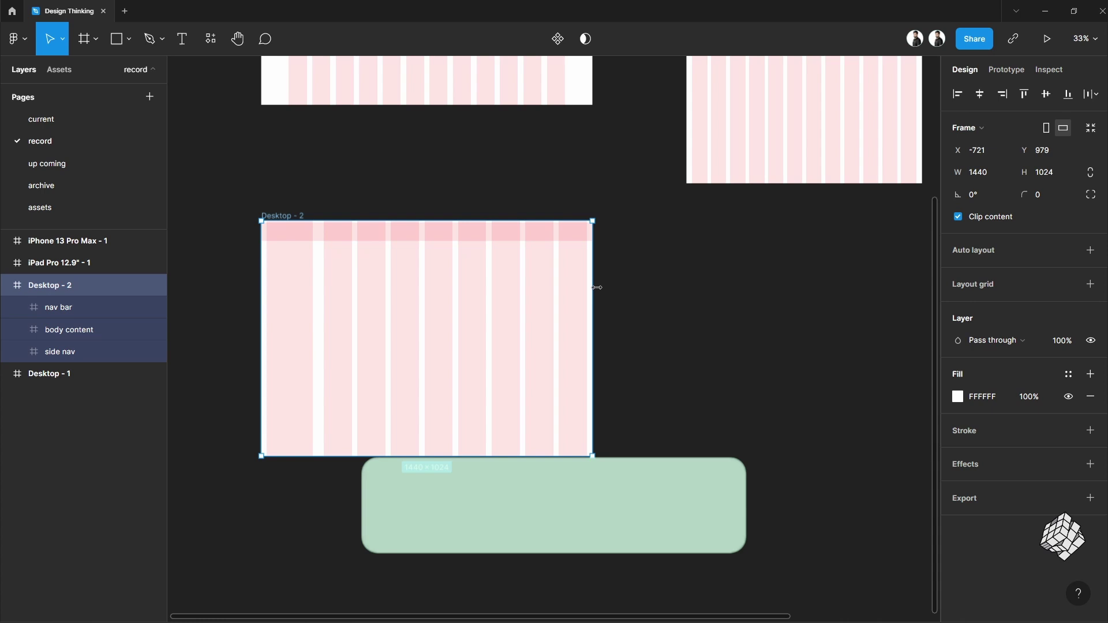
{"action": "mouse_move", "coordinate": [594, 286]}
{"action": "left_mouse_down"}
{"action": "mouse_move", "coordinate": [765, 298]}
{"action": "mouse_move", "coordinate": [573, 294]}
{"action": "mouse_move", "coordinate": [821, 310]}
{"action": "mouse_move", "coordinate": [592, 305]}
{"action": "left_mouse_up"}
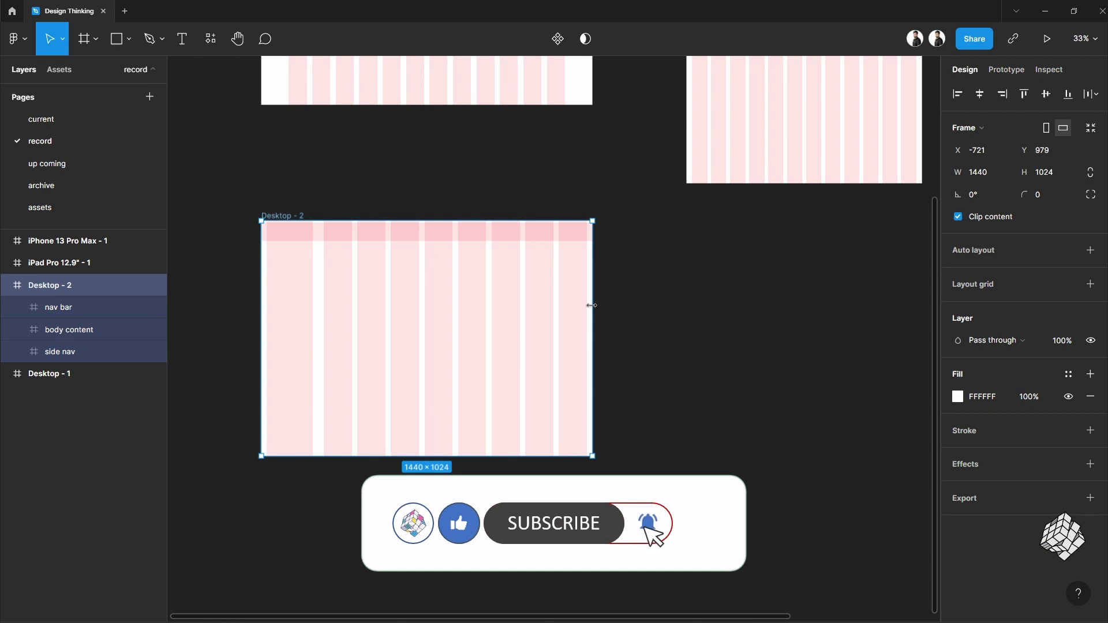
{"action": "key", "text": "ctrl+z"}
Check the body content and nav bar frames, then clear the selection.
{"action": "scroll", "coordinate": [413, 260], "scroll_direction": "up", "scroll_amount": 3}
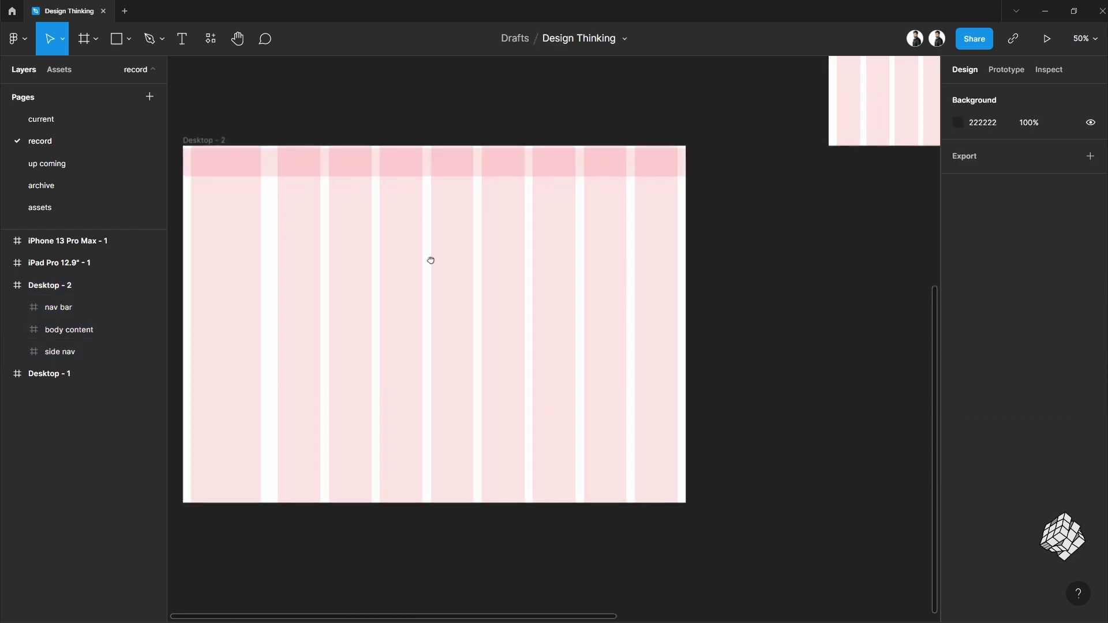
{"action": "scroll", "coordinate": [431, 260], "scroll_direction": "left", "scroll_amount": 2}
{"action": "left_click", "coordinate": [479, 267]}
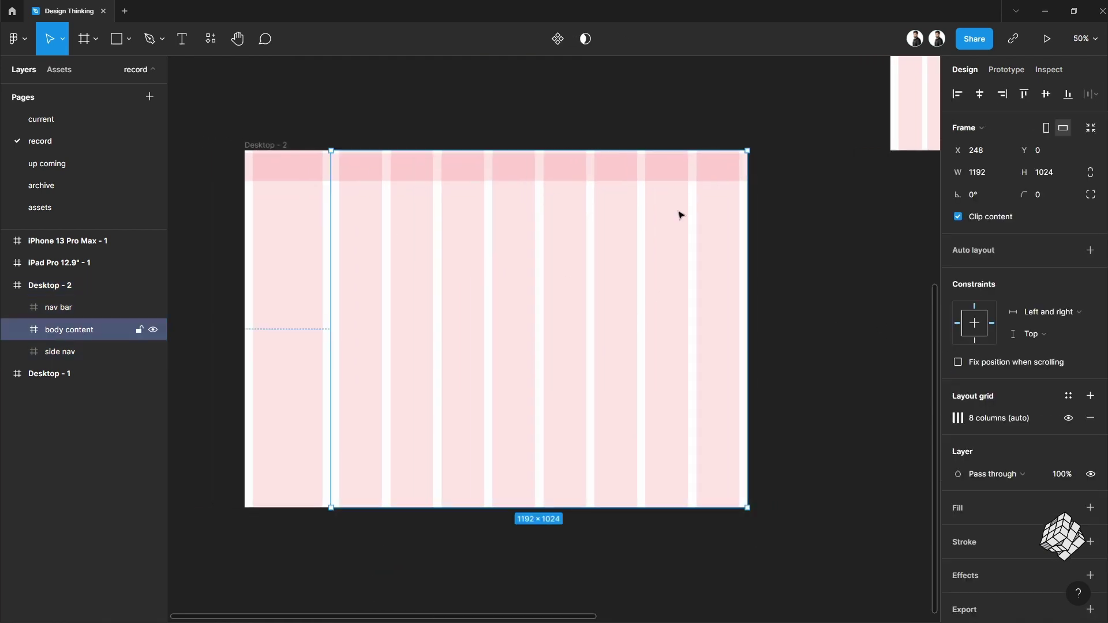
{"action": "left_click", "coordinate": [678, 168]}
{"action": "left_click", "coordinate": [822, 228]}
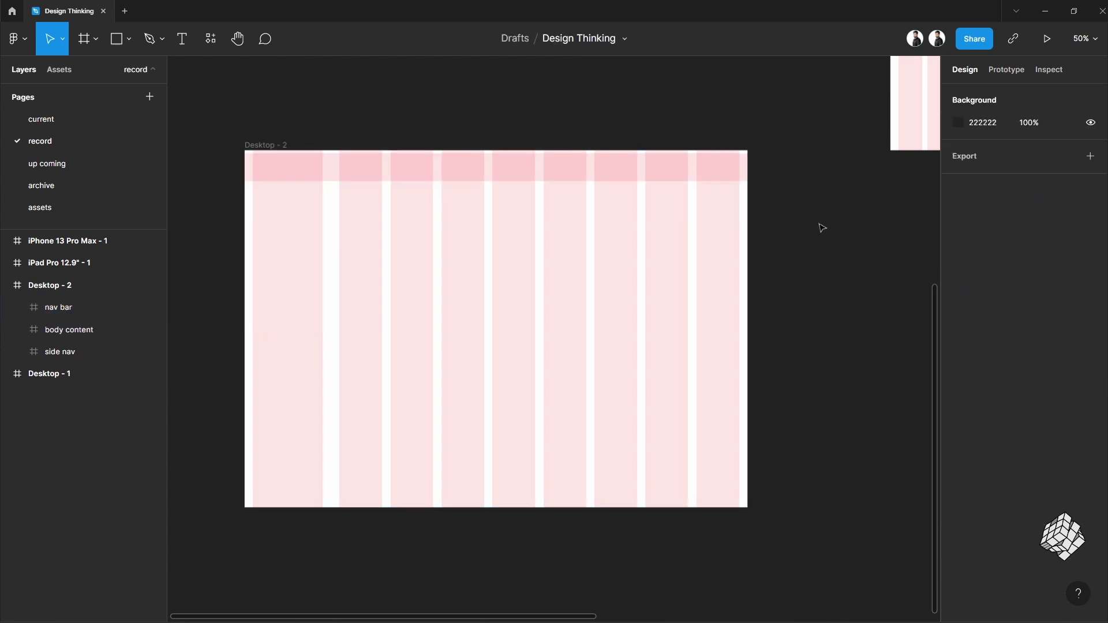
Zoom out to about 22% so both desktops, iPad Pro 12.9" and iPhone 13 Pro Max show.
{"action": "scroll", "coordinate": [822, 228], "scroll_direction": "down", "scroll_amount": 5}
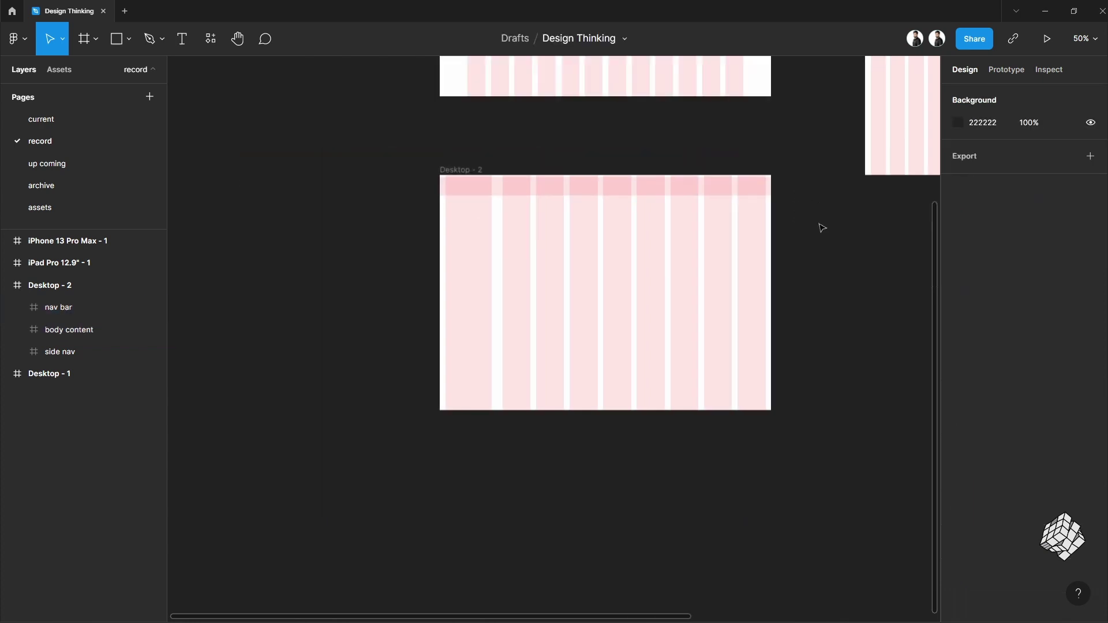
{"action": "left_click_drag", "start_coordinate": [839, 280], "coordinate": [508, 453]}
{"action": "scroll", "coordinate": [517, 440], "scroll_direction": "right", "scroll_amount": 2}
{"action": "scroll", "coordinate": [517, 441], "scroll_direction": "left", "scroll_amount": 2}
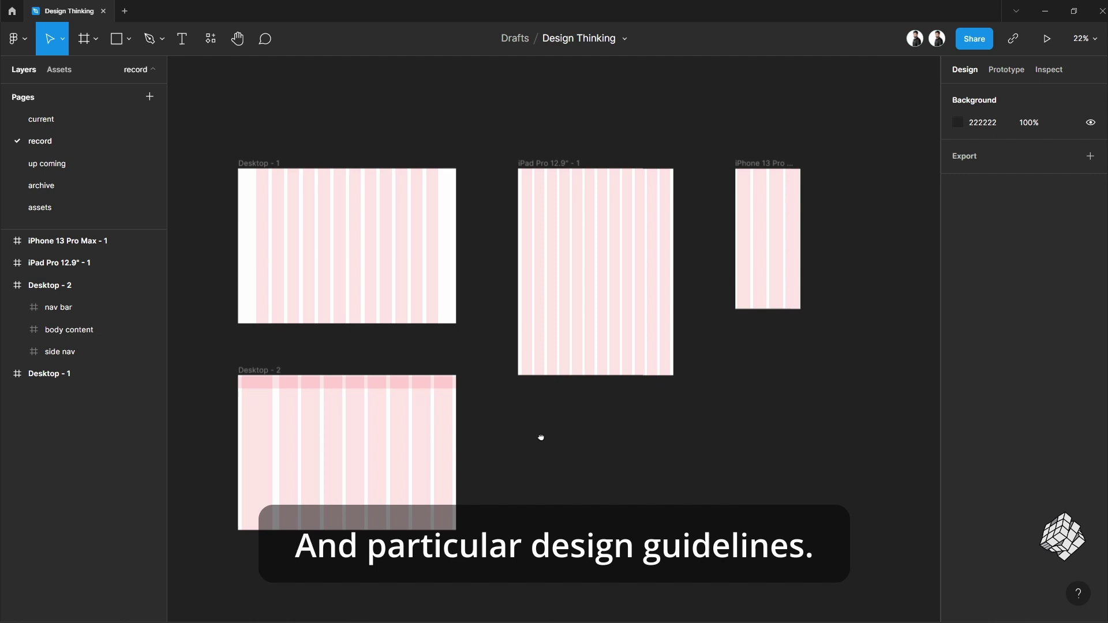